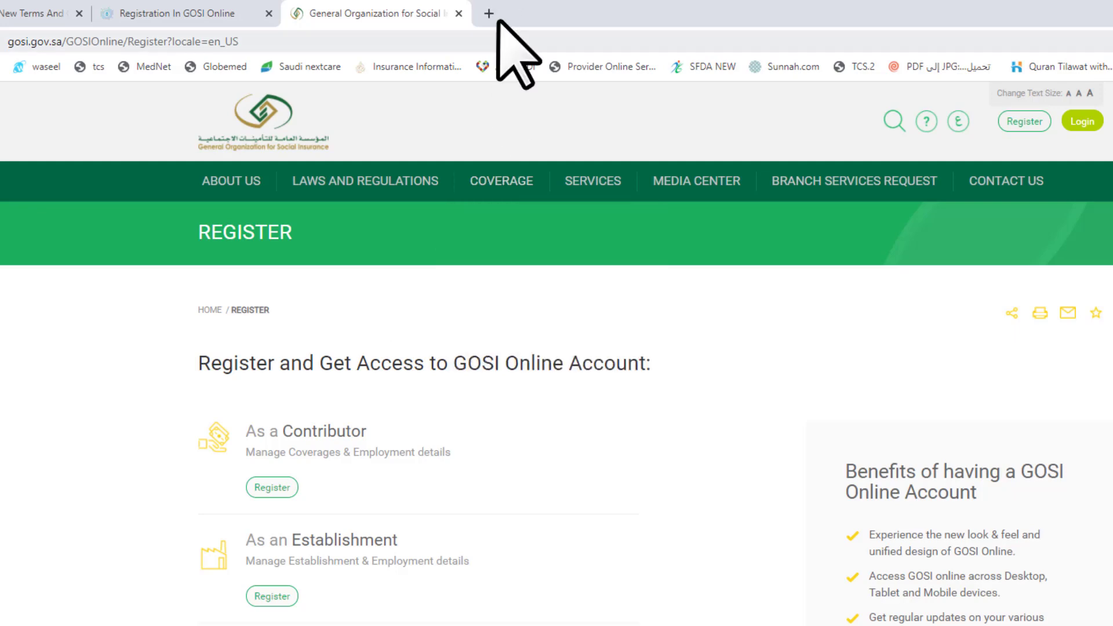
Step: Search 'gosi' on Google and return to the GOV.SA Registration In GOSI Online page
{"action": "left_click", "coordinate": [145, 13]}
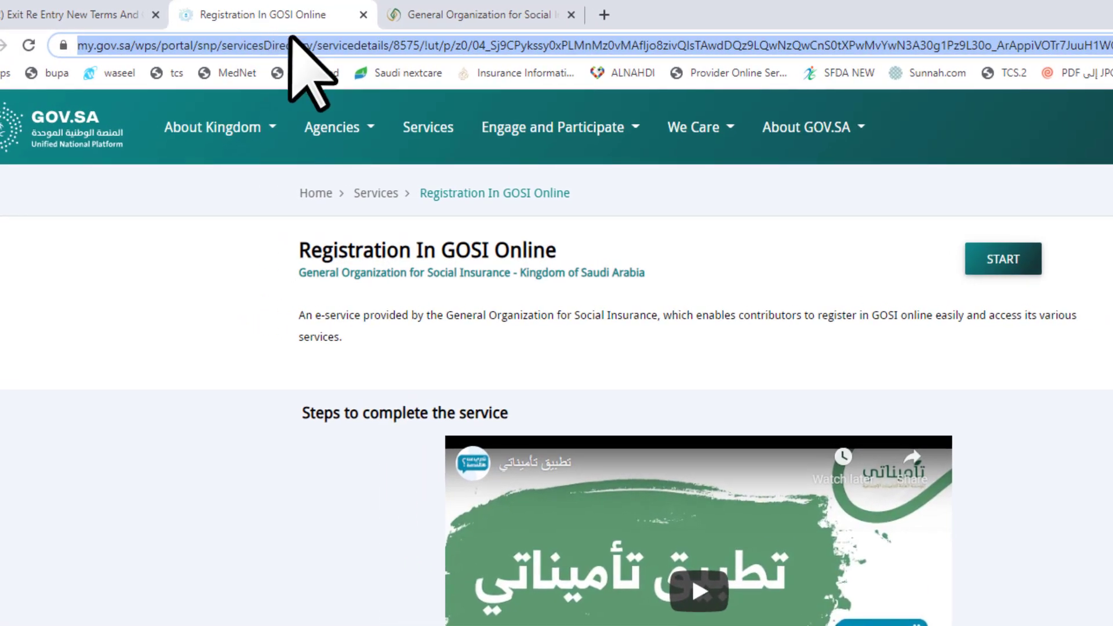
{"action": "type", "text": "gos"}
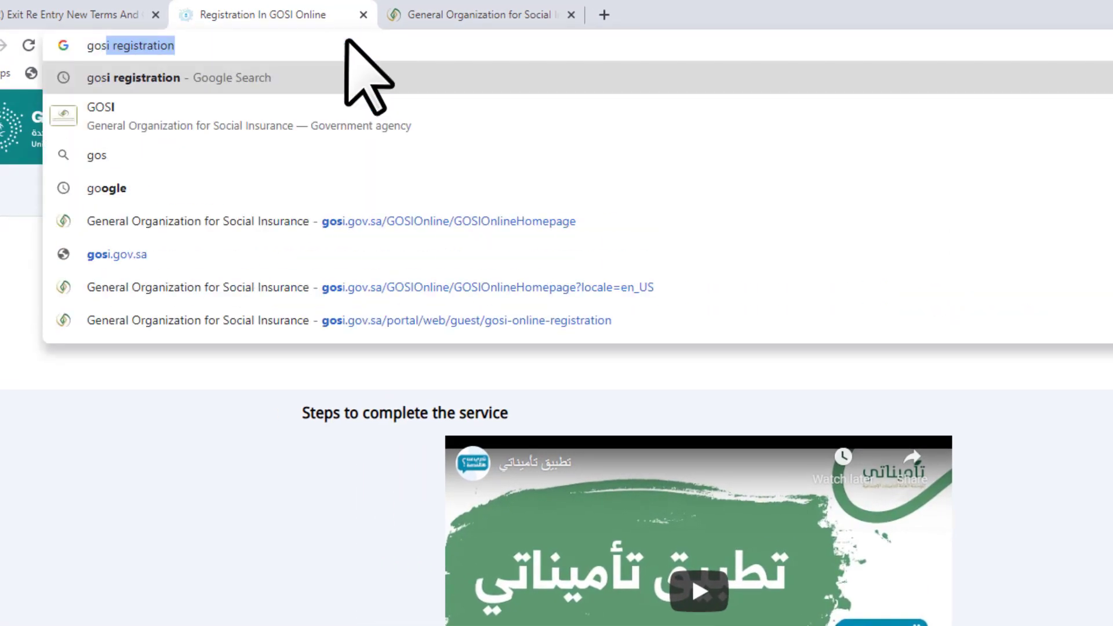
{"action": "type", "text": "i"}
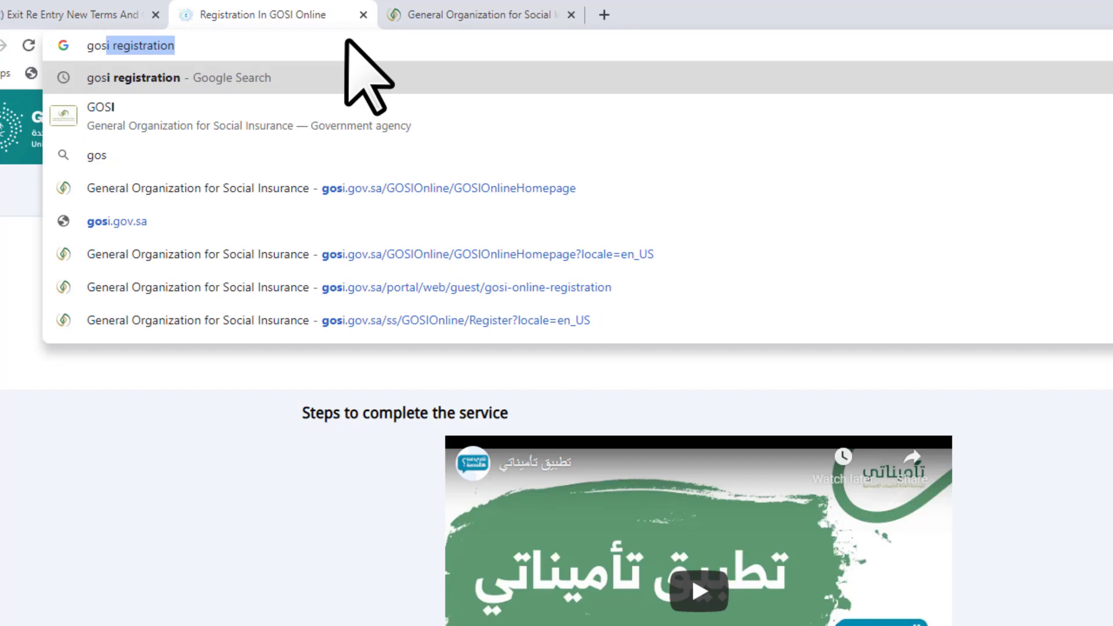
{"action": "key", "text": "Return"}
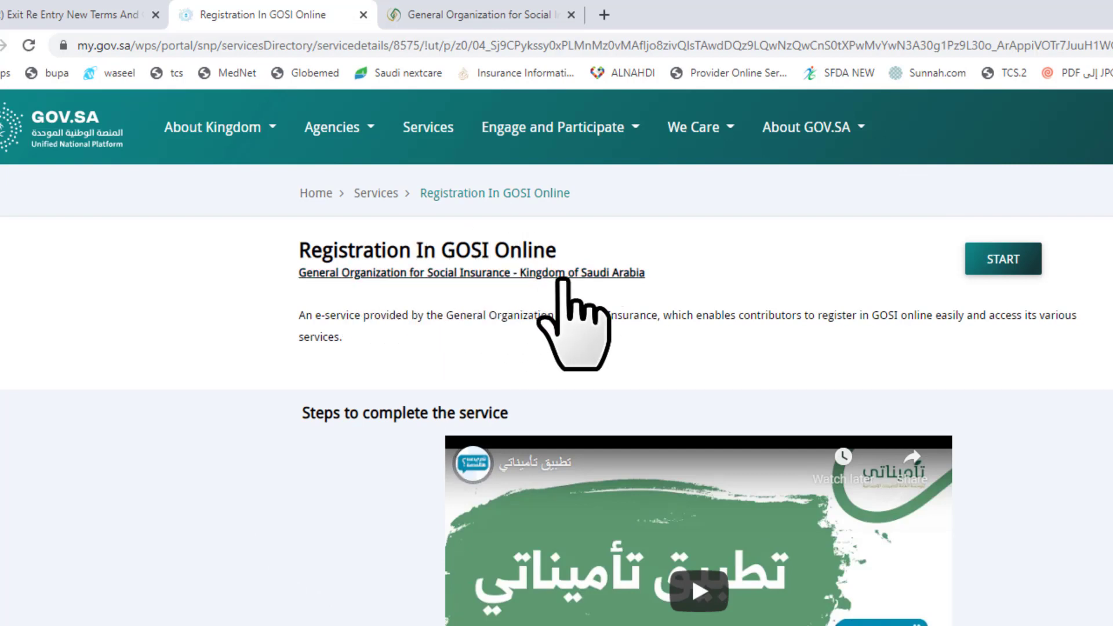
Step: Start the GOSI Online registration service from the GOV.SA page
{"action": "left_click", "coordinate": [1009, 267]}
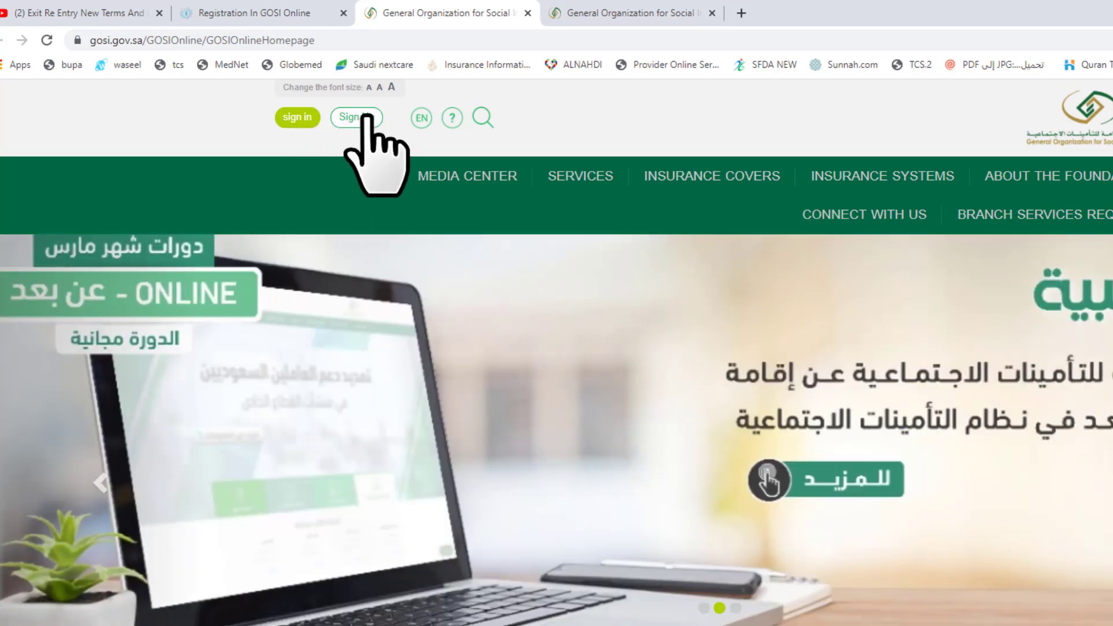
Step: Choose Subscriber / Beneficiary sign-up and switch the registration form to English
{"action": "left_click", "coordinate": [359, 120]}
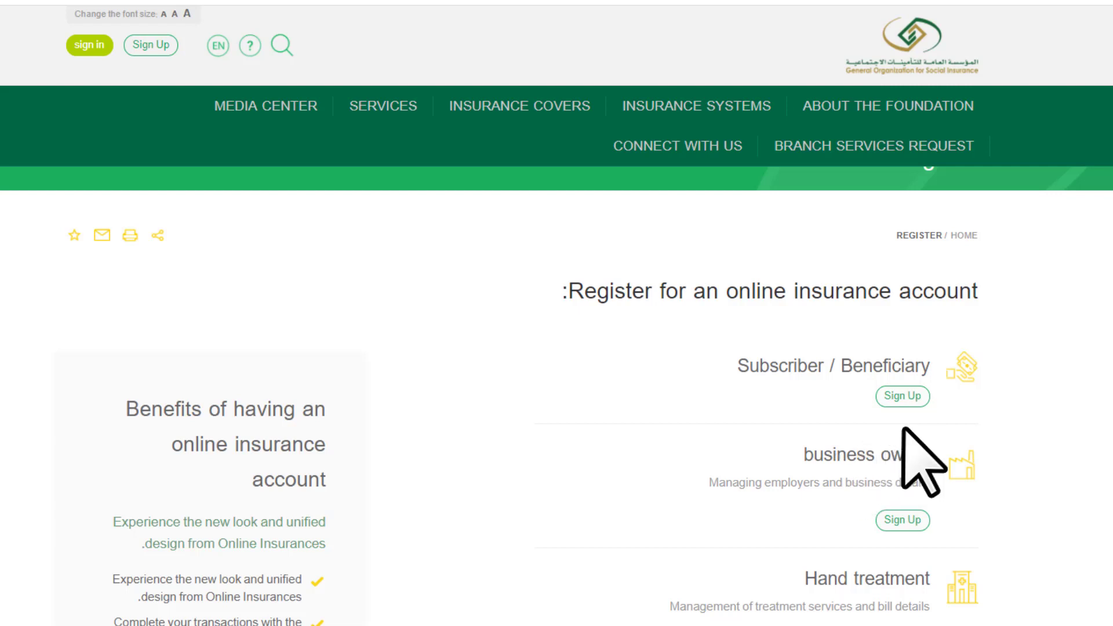
{"action": "left_click", "coordinate": [902, 397]}
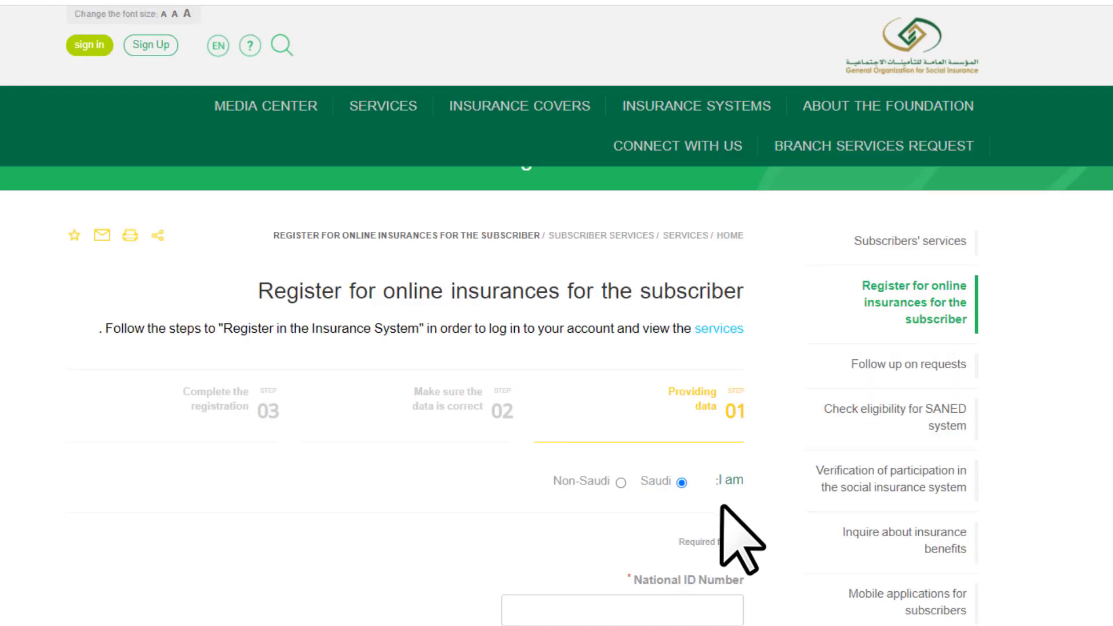
{"action": "scroll", "coordinate": [722, 507], "scroll_direction": "down", "scroll_amount": 4}
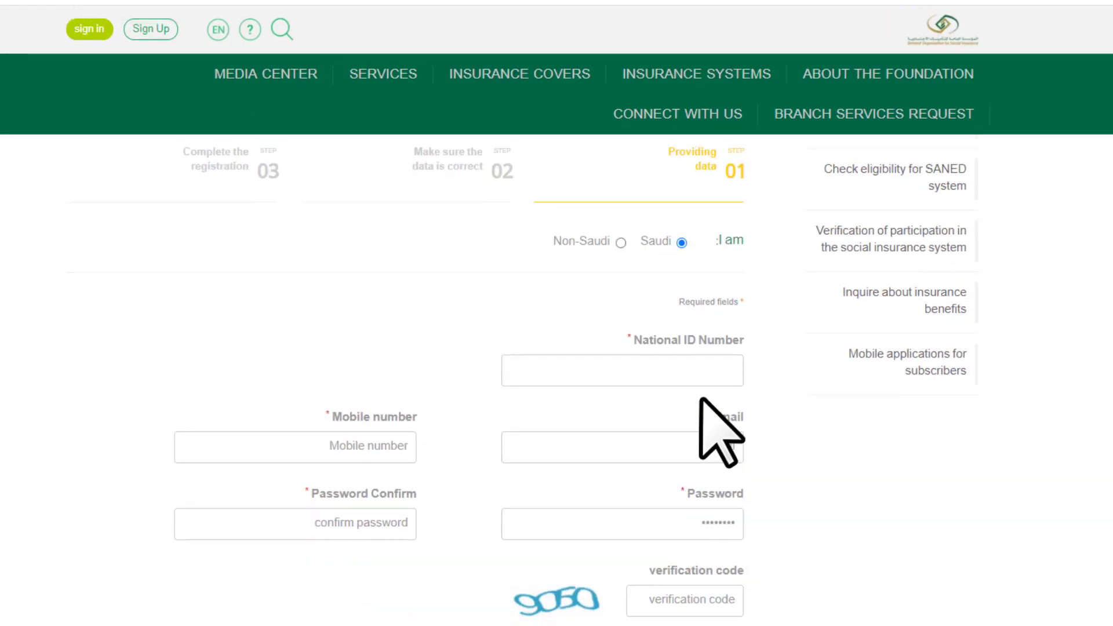
{"action": "left_click", "coordinate": [218, 29]}
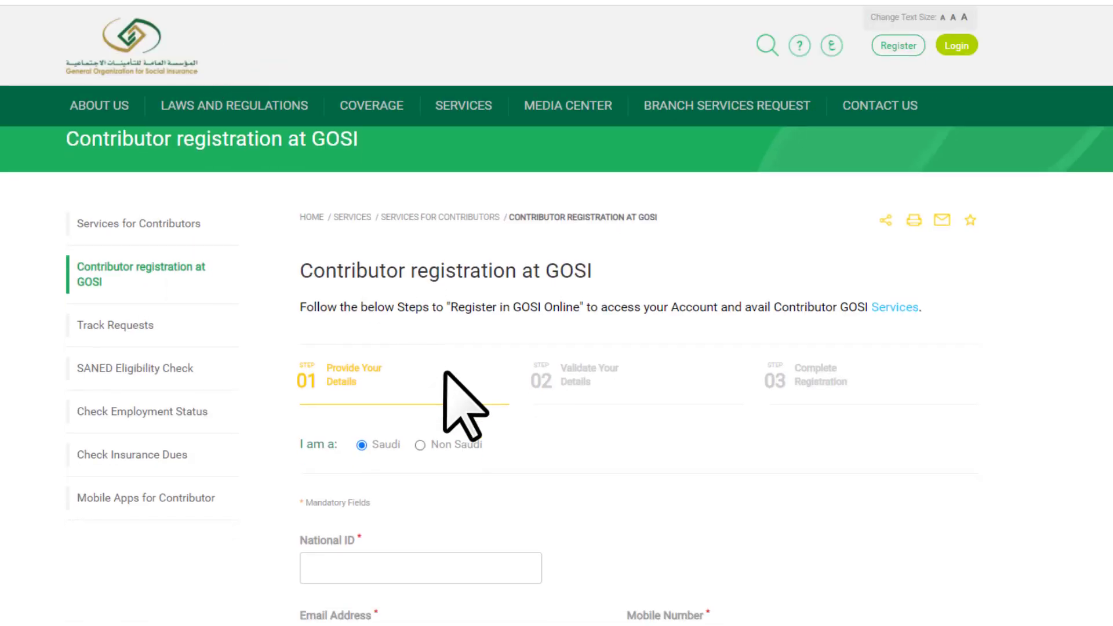
Step: Enter the National ID and the contributor's e-mail address in the registration form
{"action": "scroll", "coordinate": [464, 402], "scroll_direction": "down", "scroll_amount": 4}
{"action": "left_click", "coordinate": [412, 321]}
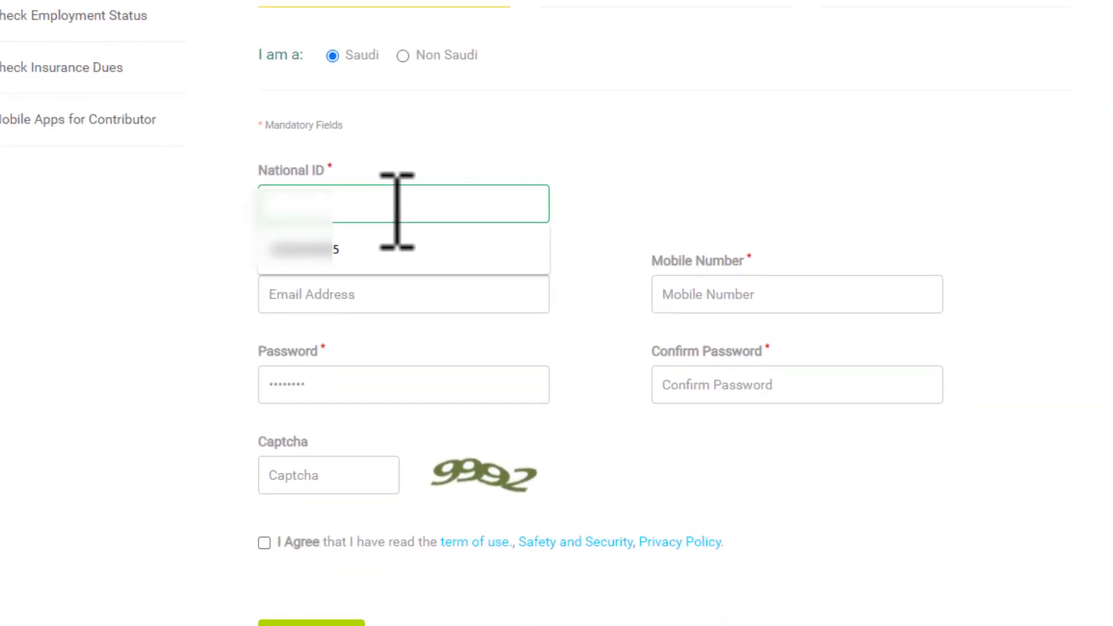
{"action": "left_click", "coordinate": [446, 201]}
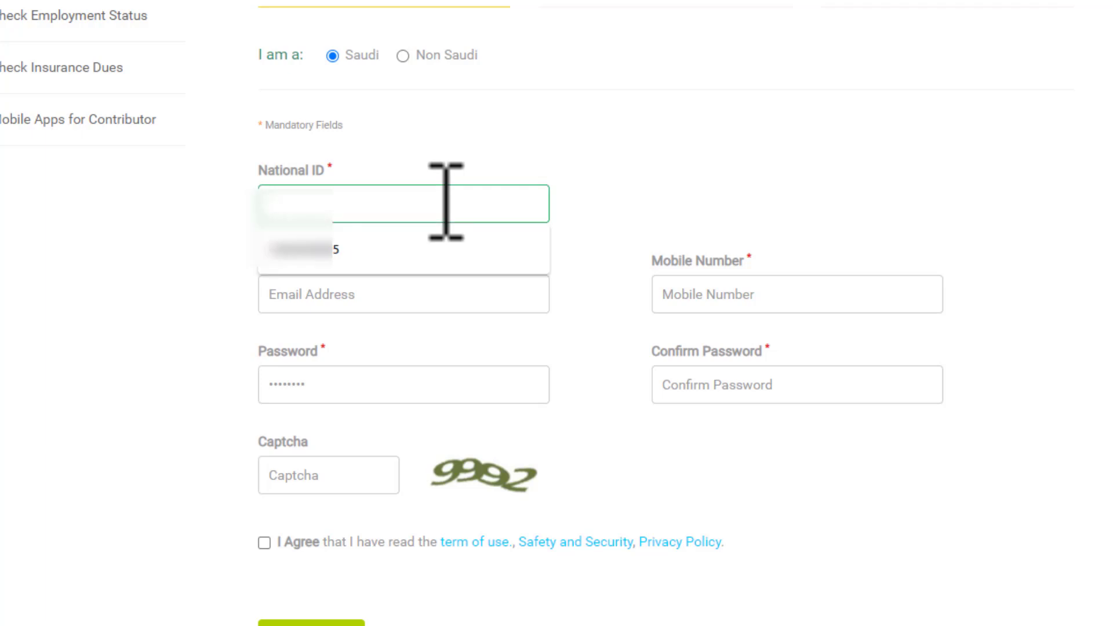
{"action": "type", "text": "??????"}
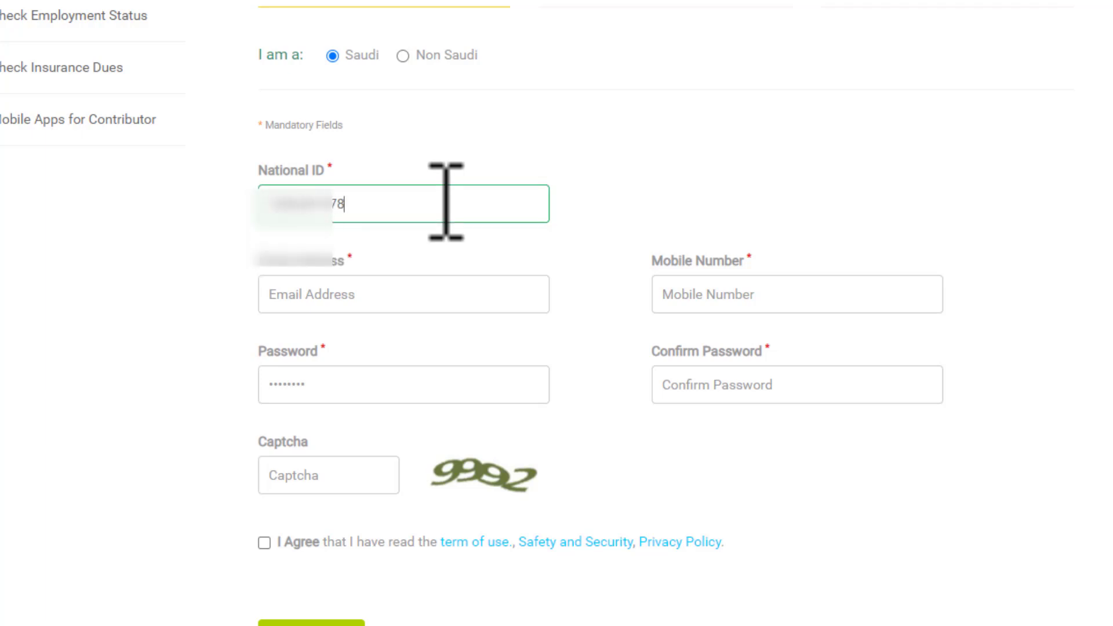
{"action": "left_click", "coordinate": [428, 301]}
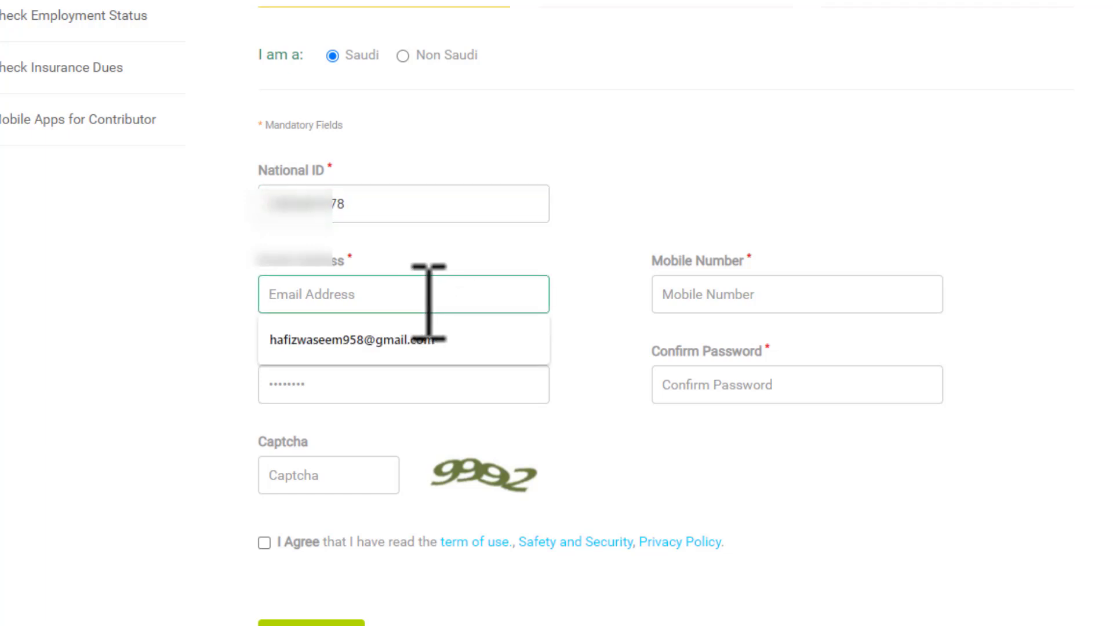
{"action": "left_click", "coordinate": [448, 259]}
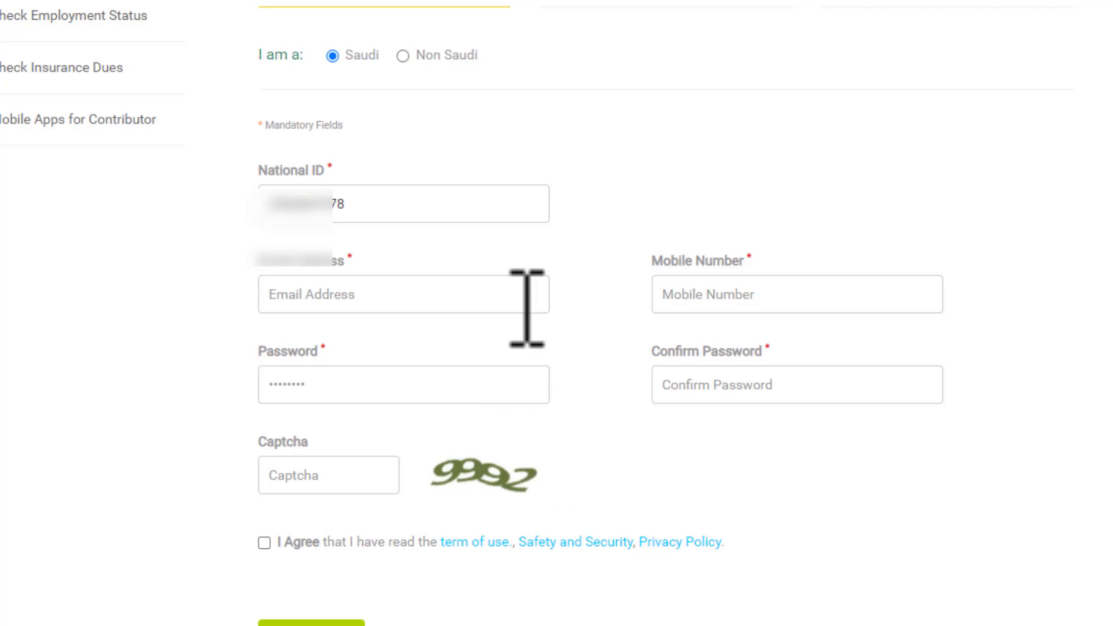
{"action": "left_click", "coordinate": [378, 298]}
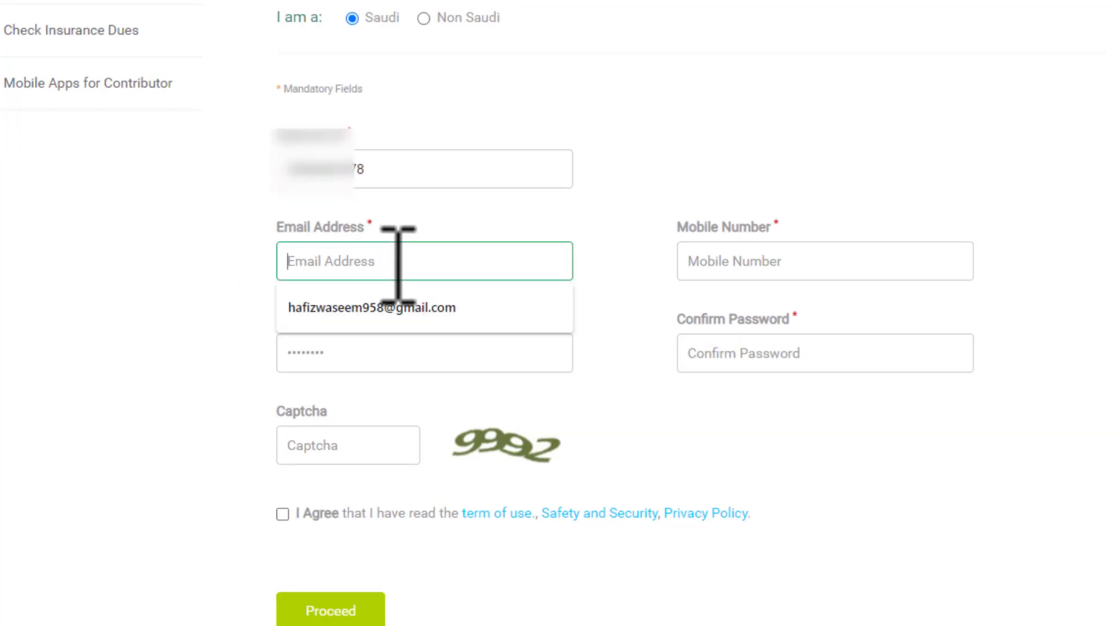
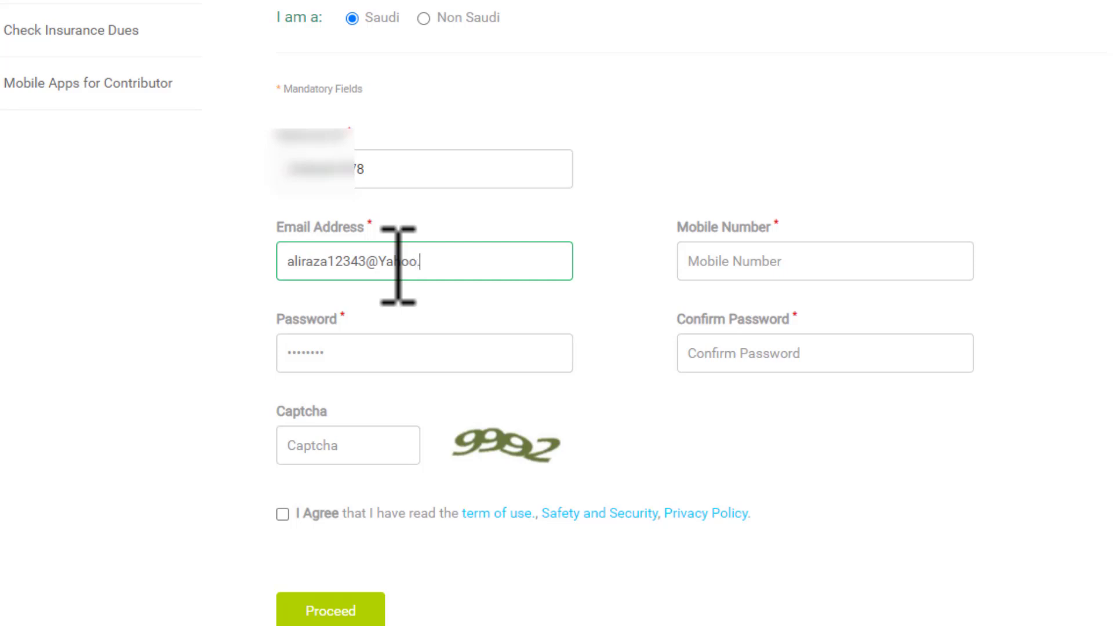
Step: Fill in the mobile number, an account password and its confirmation
{"action": "left_click", "coordinate": [806, 268]}
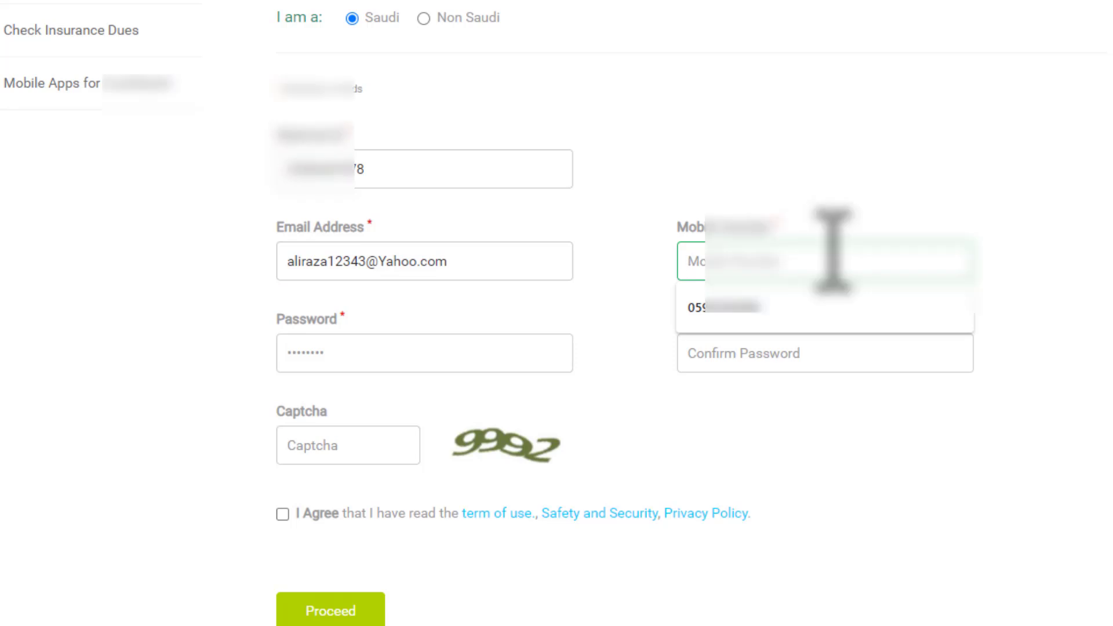
{"action": "type", "text": "050"}
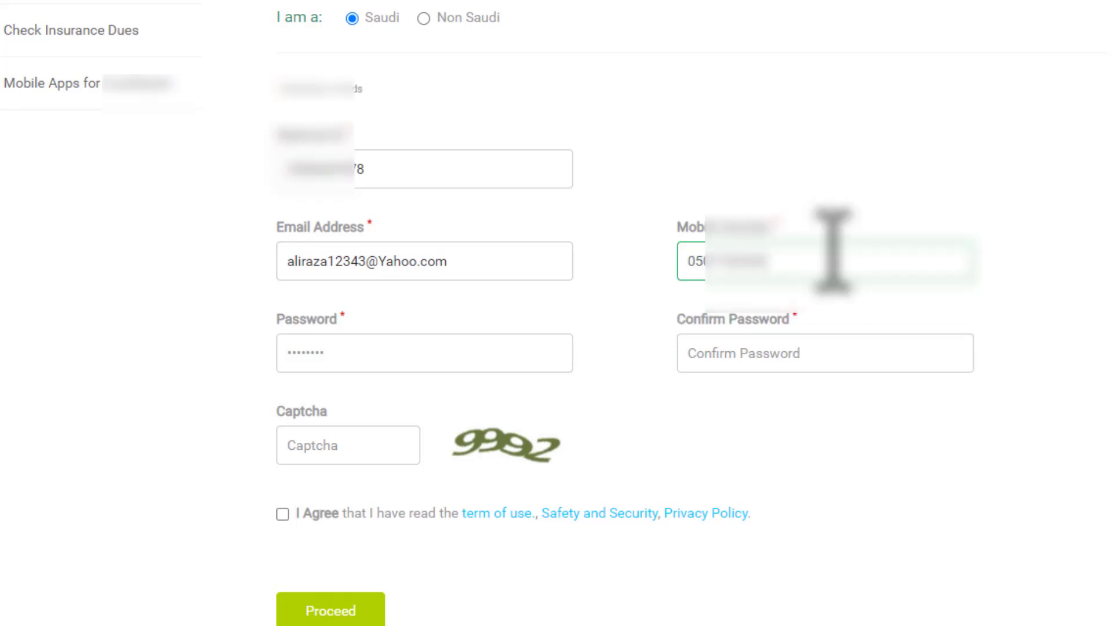
{"action": "left_click", "coordinate": [479, 353]}
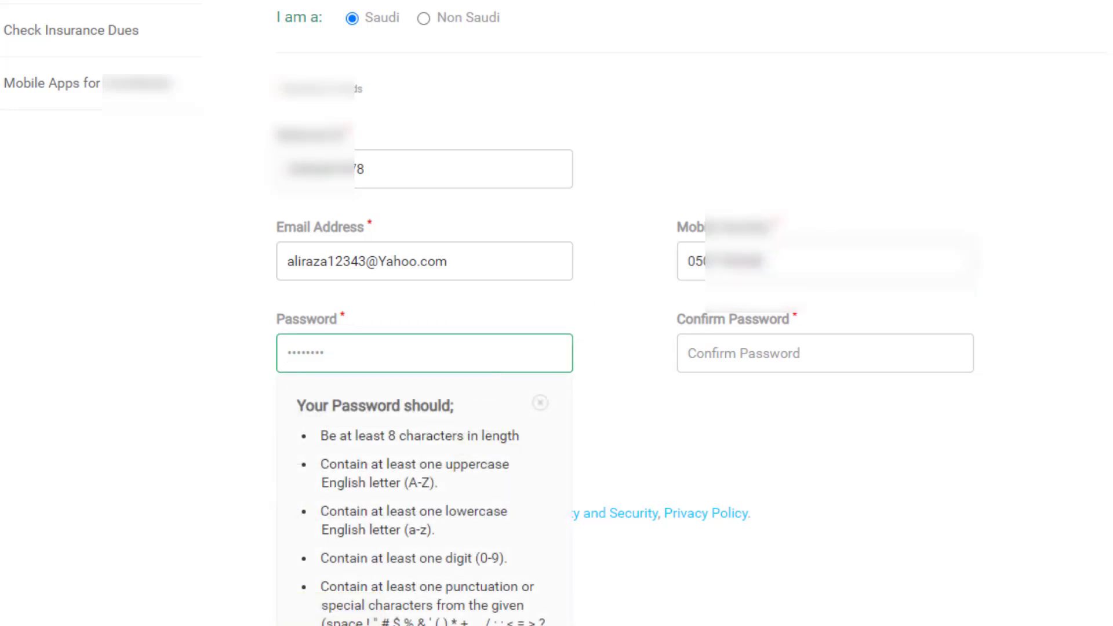
{"action": "left_click", "coordinate": [50, 207]}
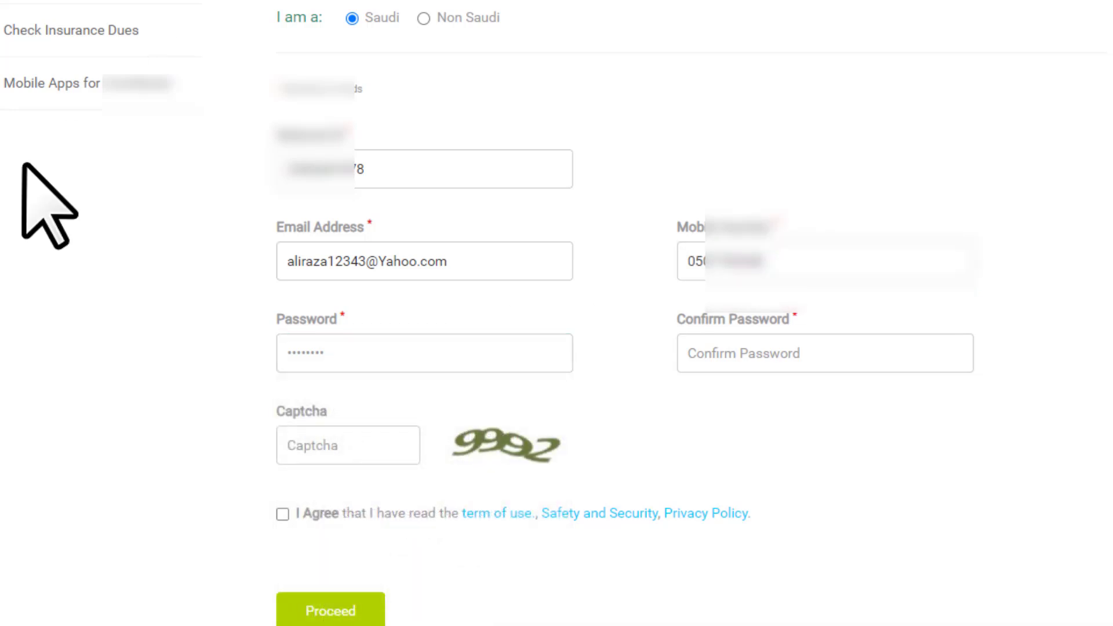
{"action": "left_click", "coordinate": [414, 352]}
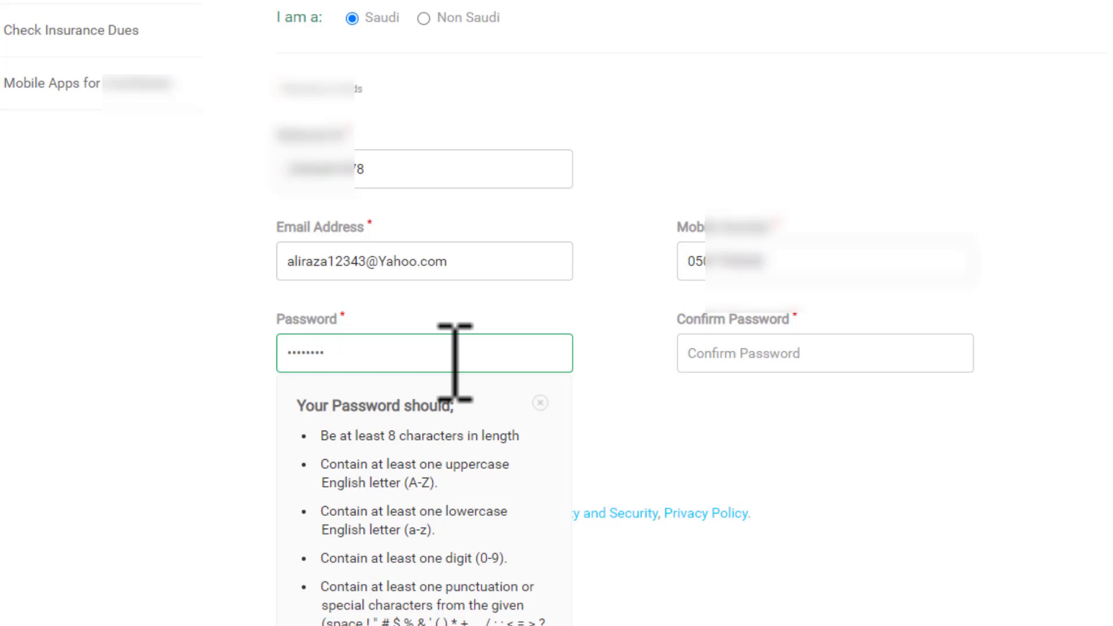
{"action": "left_click", "coordinate": [777, 352]}
{"action": "type", "text": "•"}
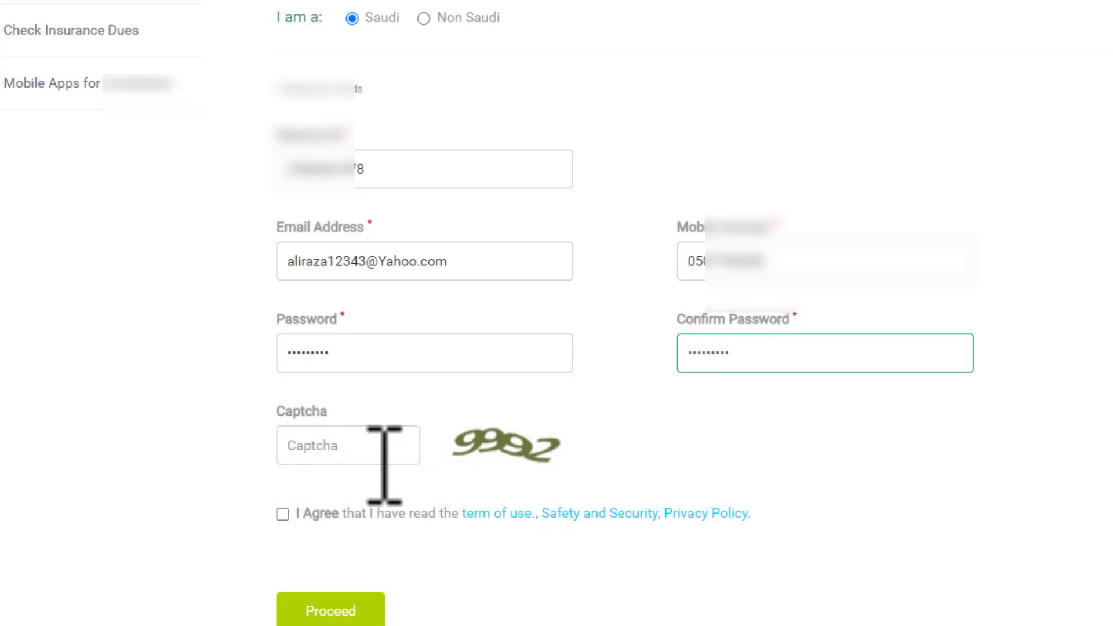
Step: Enter the captcha code and accept the terms of use and privacy policy
{"action": "left_click", "coordinate": [368, 452]}
{"action": "type", "text": "9992"}
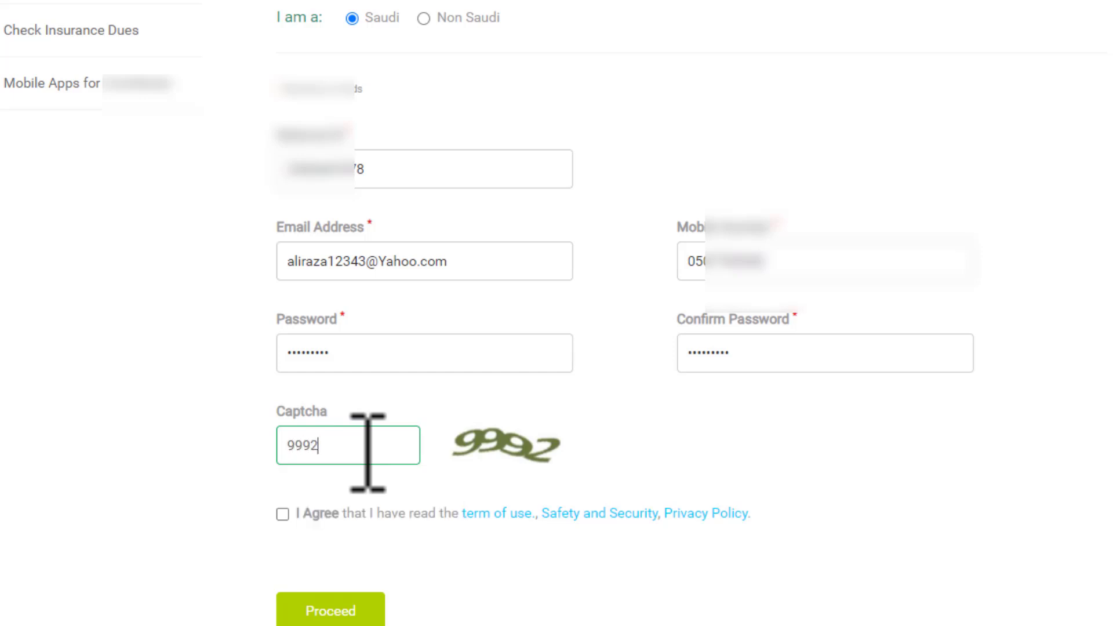
{"action": "left_click", "coordinate": [717, 417]}
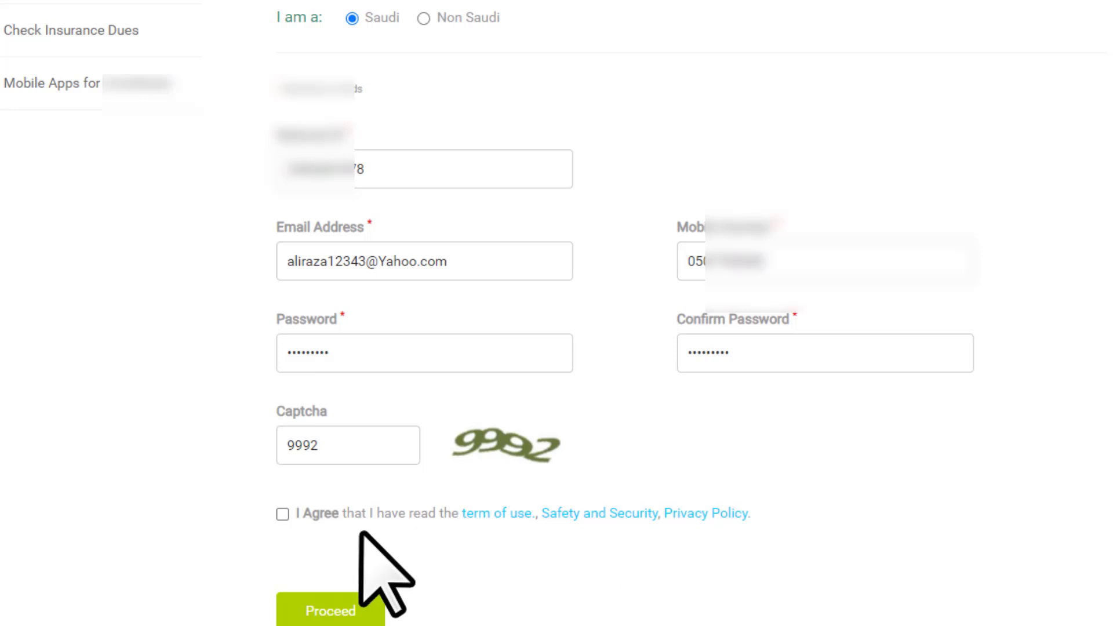
{"action": "left_click", "coordinate": [283, 514]}
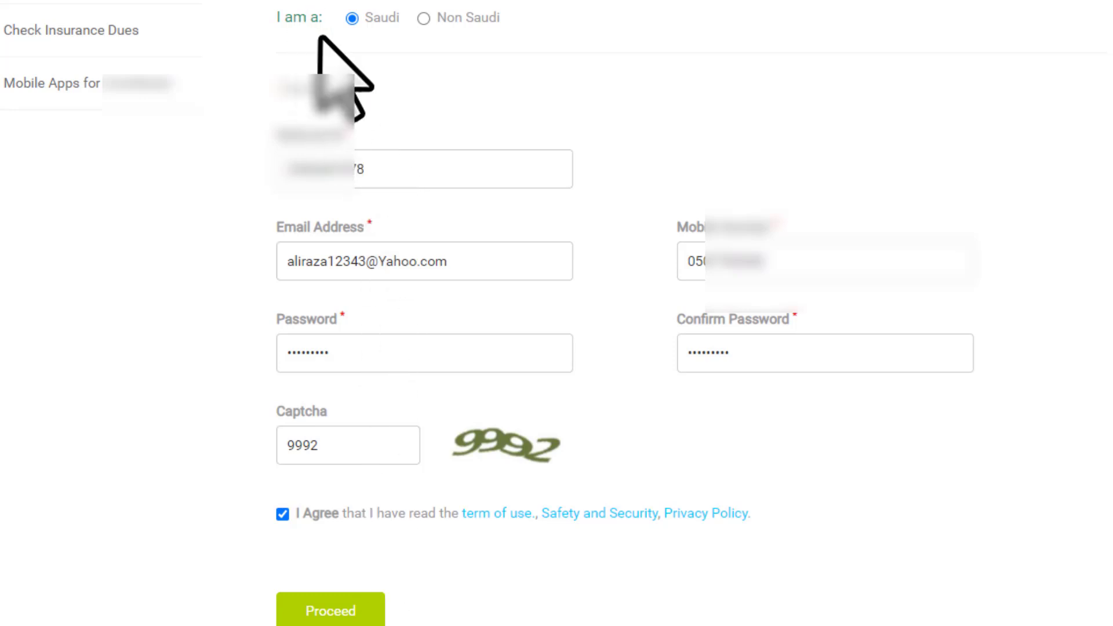
Step: Switch the applicant to Non Saudi, enter the Iqama number, and submit the form
{"action": "left_click", "coordinate": [424, 18]}
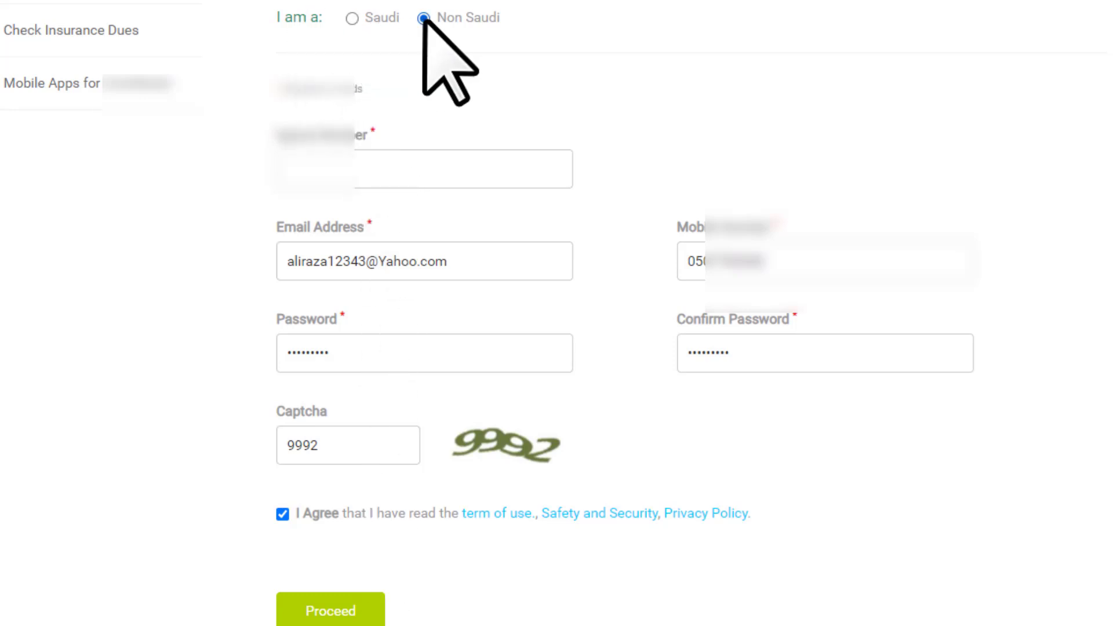
{"action": "left_click", "coordinate": [387, 170]}
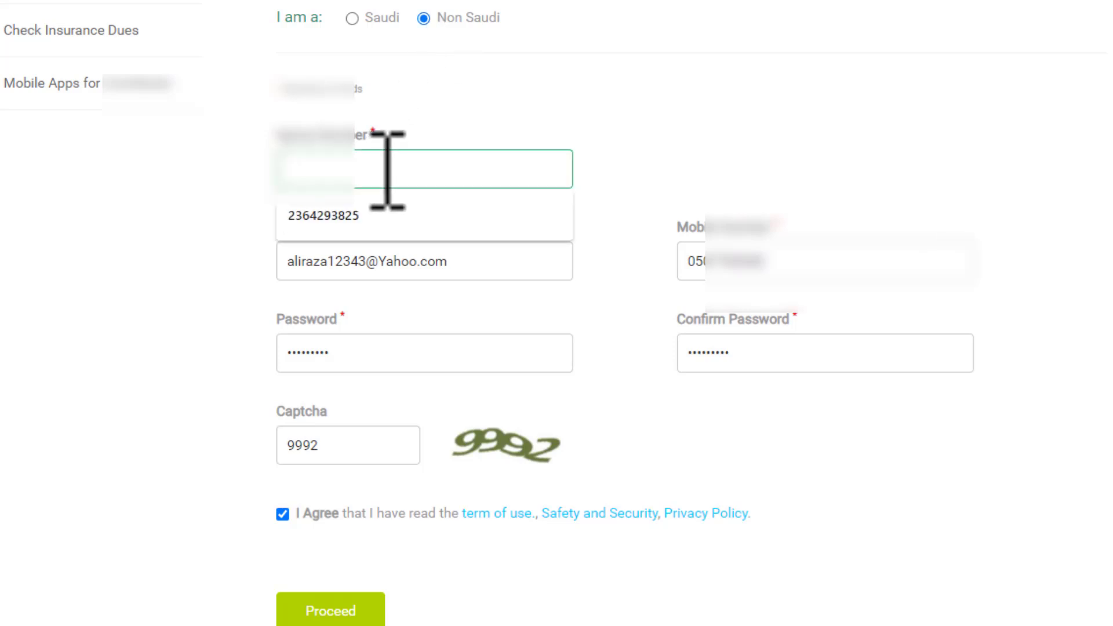
{"action": "type", "text": "2345"}
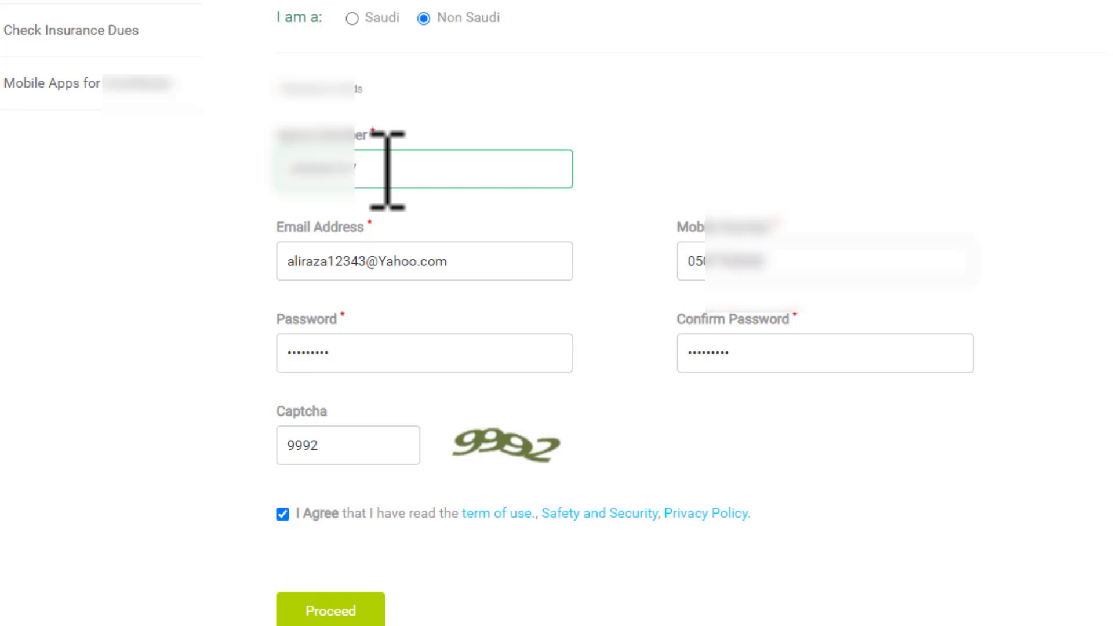
{"action": "left_click", "coordinate": [768, 142]}
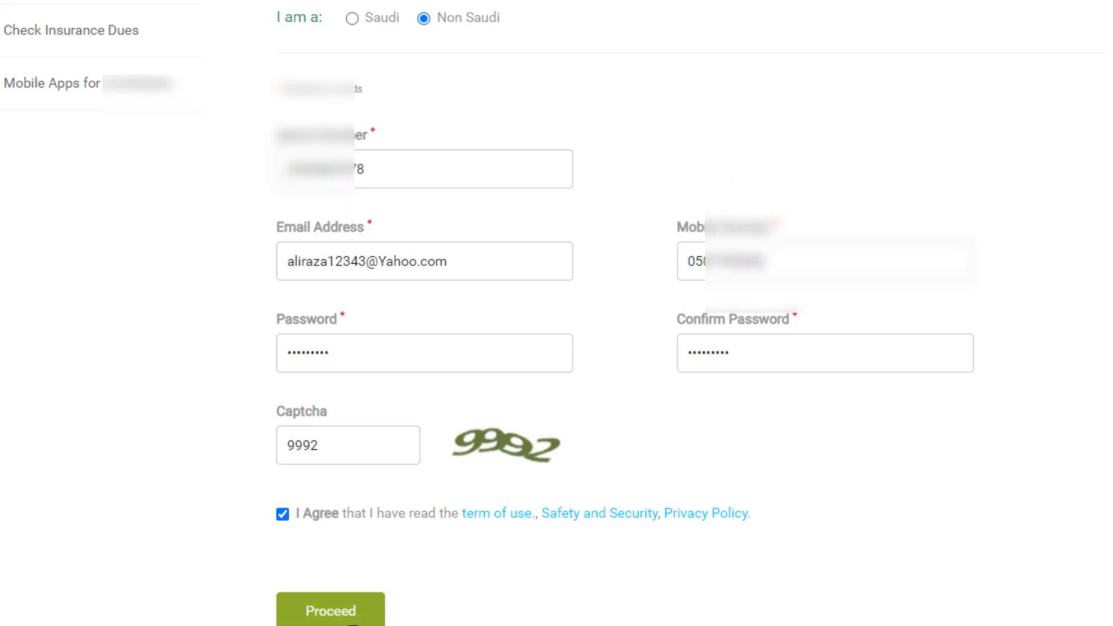
{"action": "left_click", "coordinate": [353, 616]}
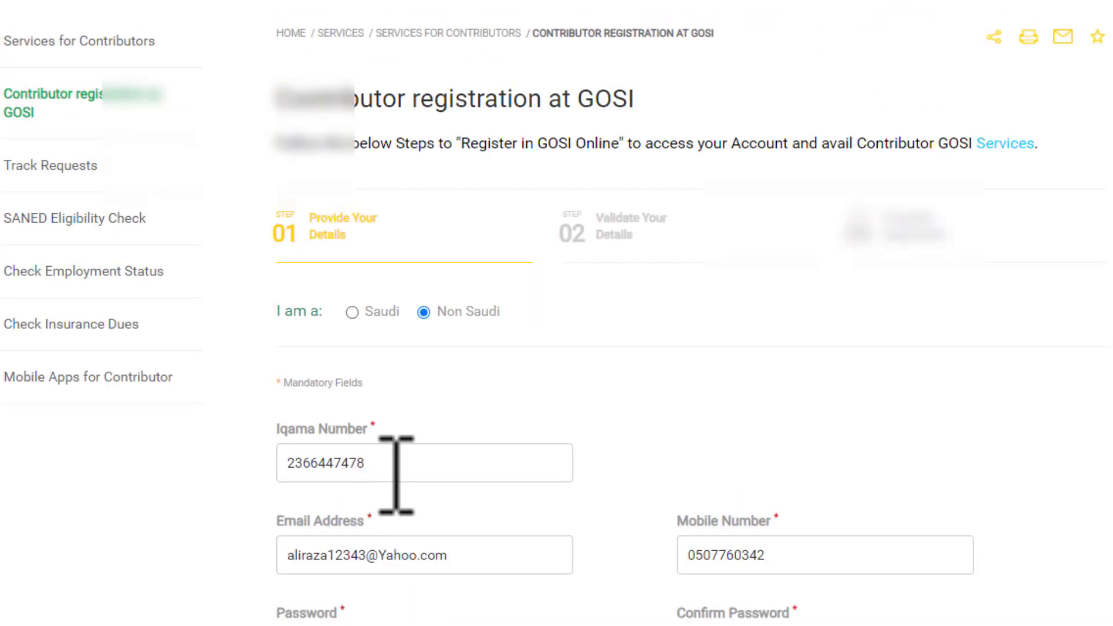
Step: Enter the SMS one-time password and verify it to complete registration
{"action": "scroll", "coordinate": [448, 447], "scroll_direction": "down", "scroll_amount": 5}
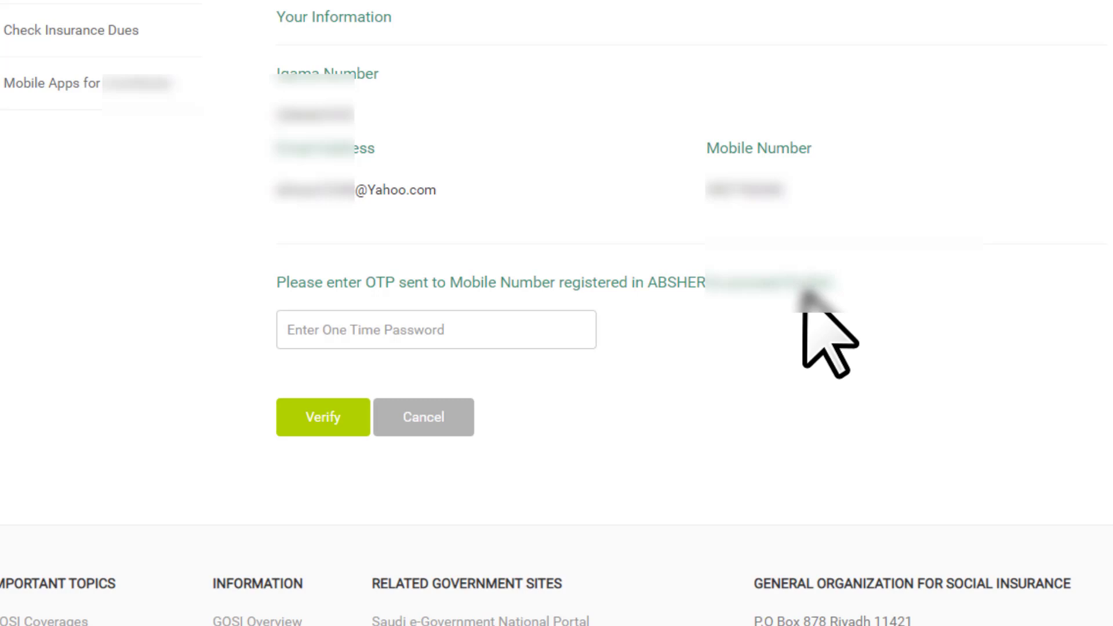
{"action": "left_click", "coordinate": [473, 333]}
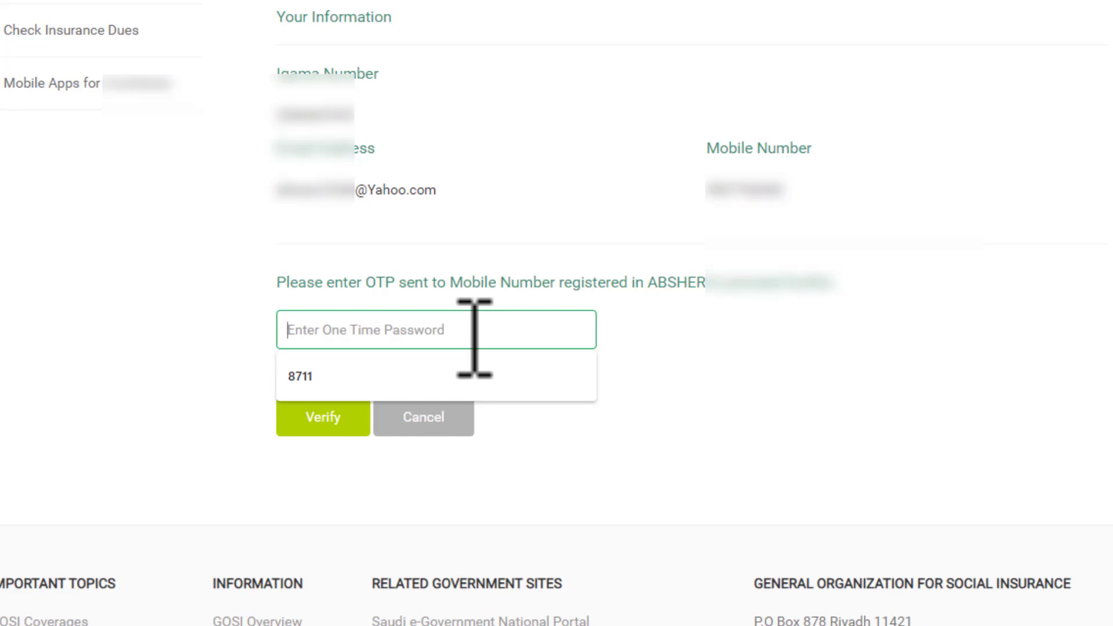
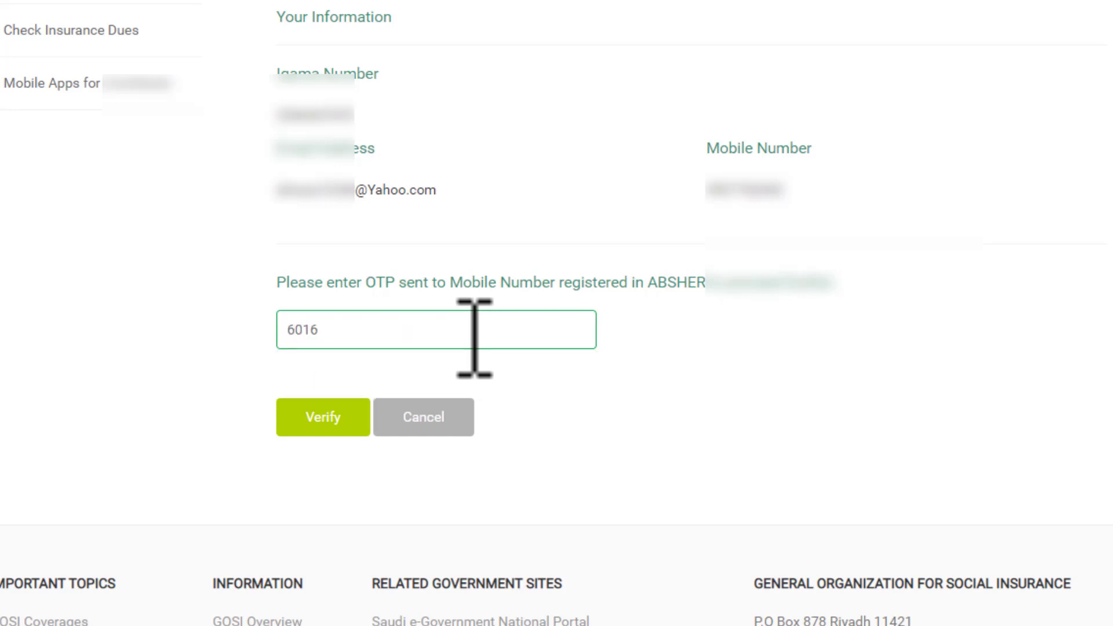
{"action": "left_click", "coordinate": [320, 414]}
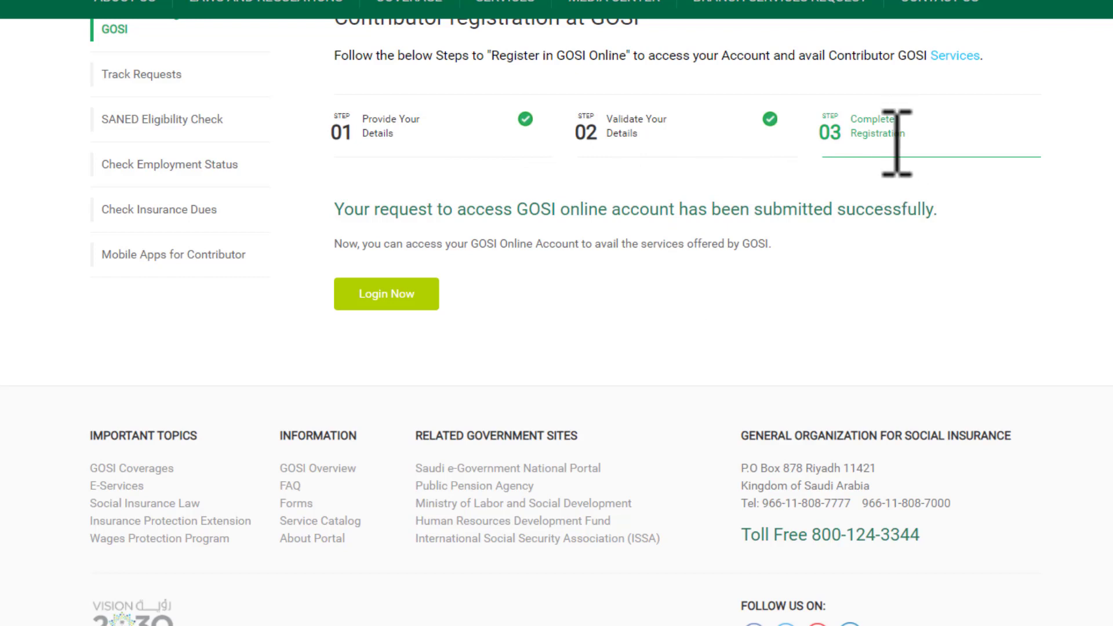
Step: Log in with username, password and captcha, then verify the login one-time password
{"action": "left_click", "coordinate": [387, 294]}
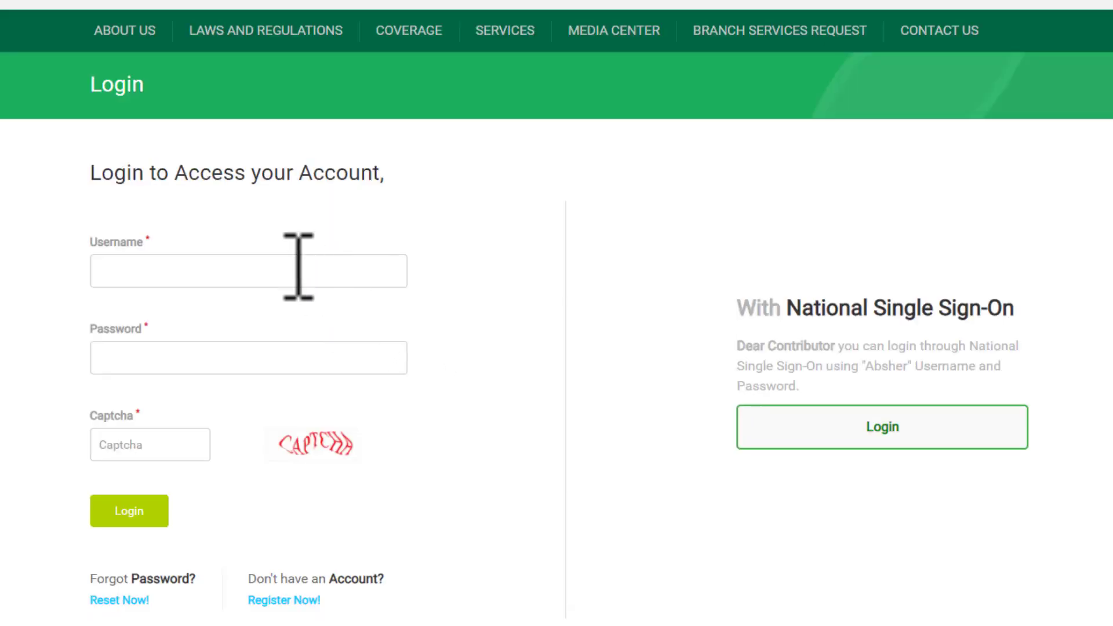
{"action": "left_click", "coordinate": [298, 269]}
{"action": "type", "text": "**"}
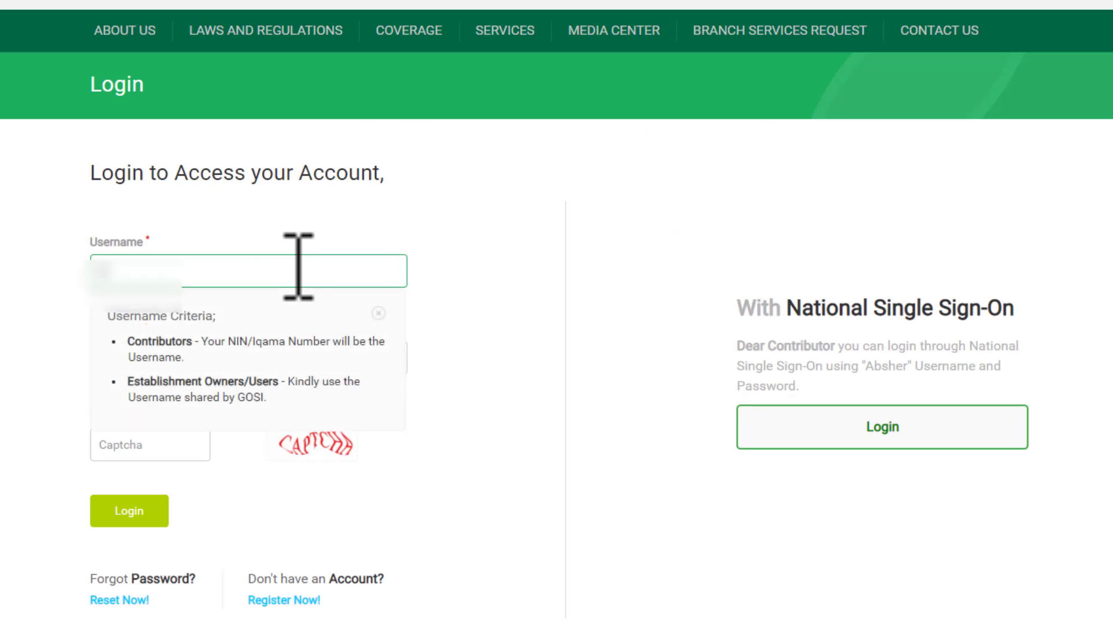
{"action": "type", "text": "*****"}
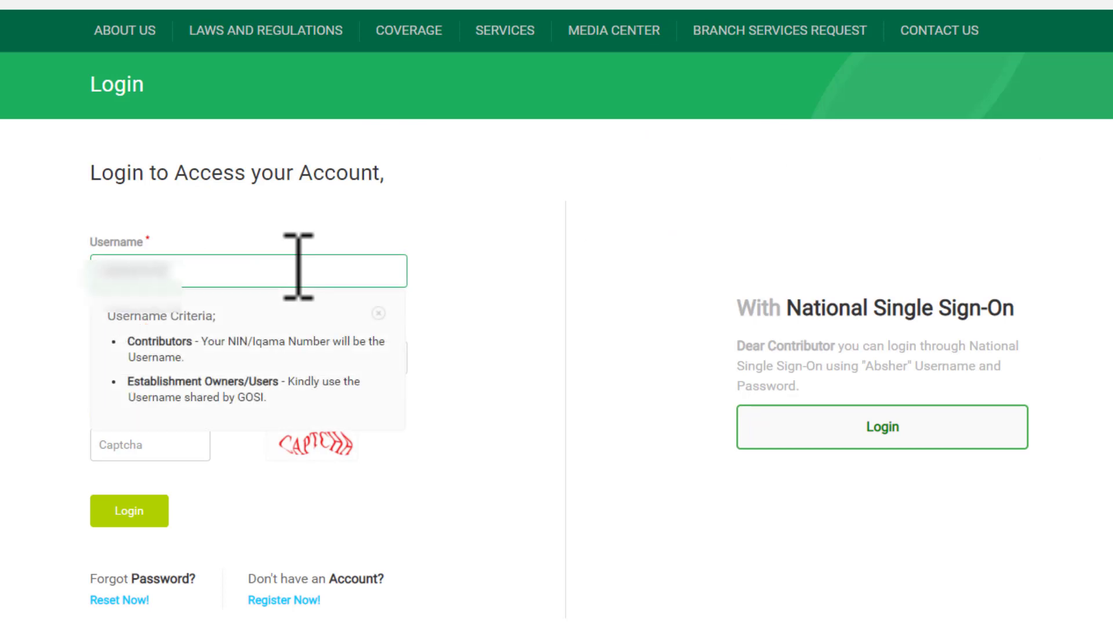
{"action": "left_click", "coordinate": [240, 389]}
{"action": "left_click", "coordinate": [237, 364]}
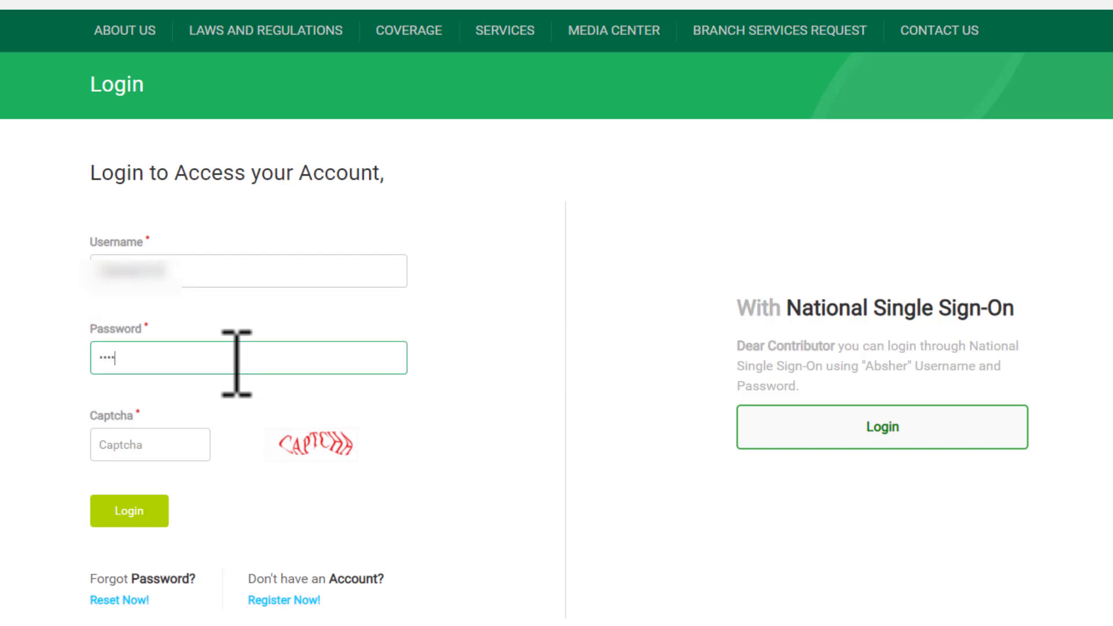
{"action": "type", "text": "*"}
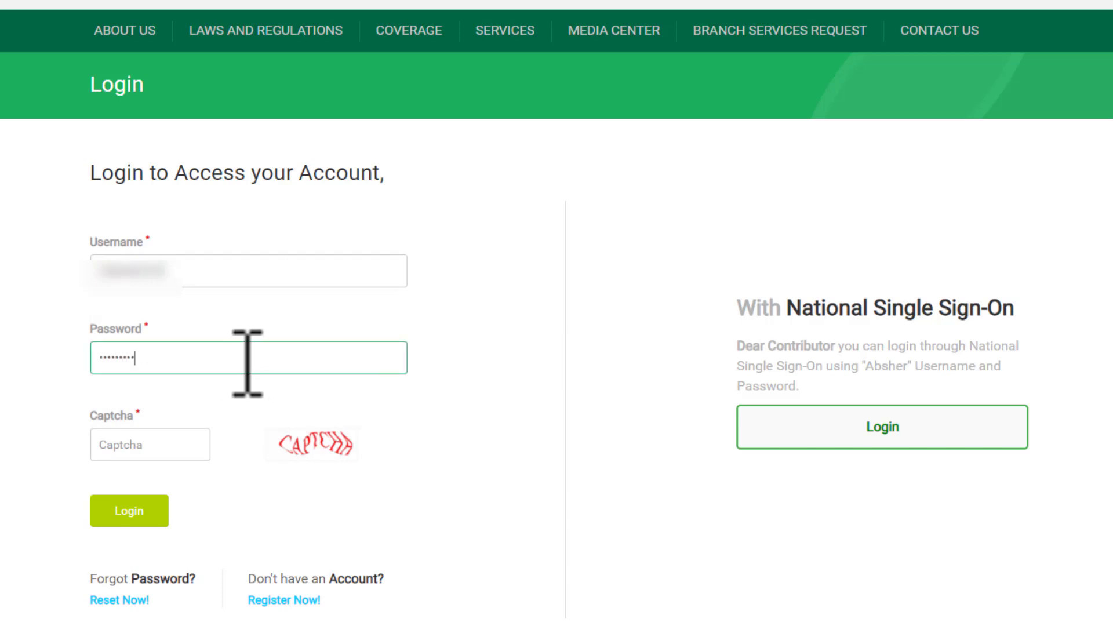
{"action": "left_click", "coordinate": [150, 453]}
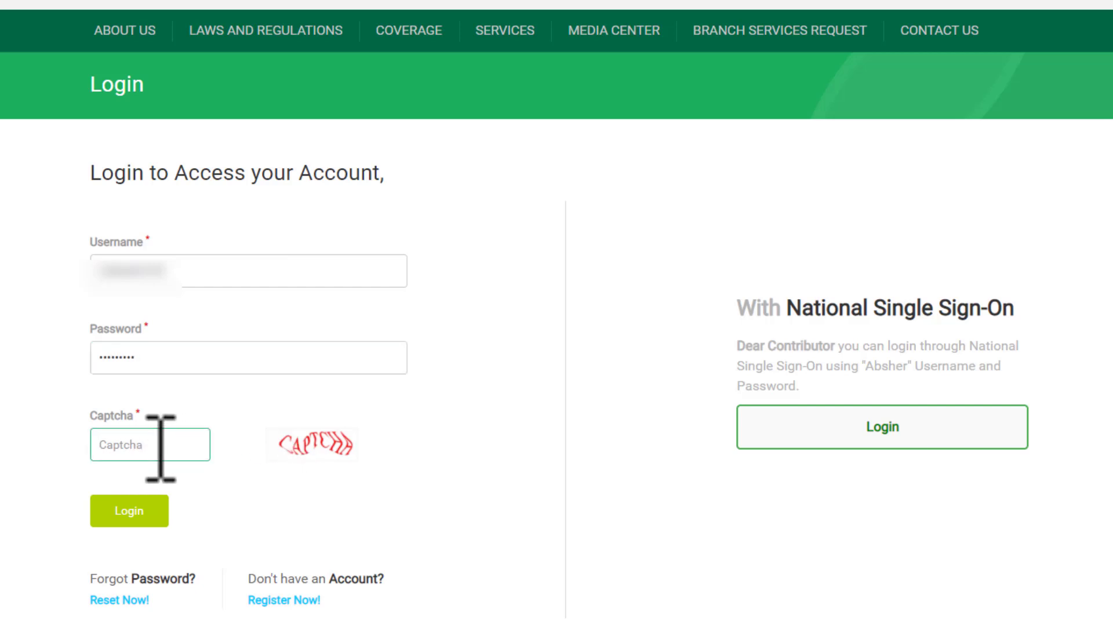
{"action": "type", "text": "a"}
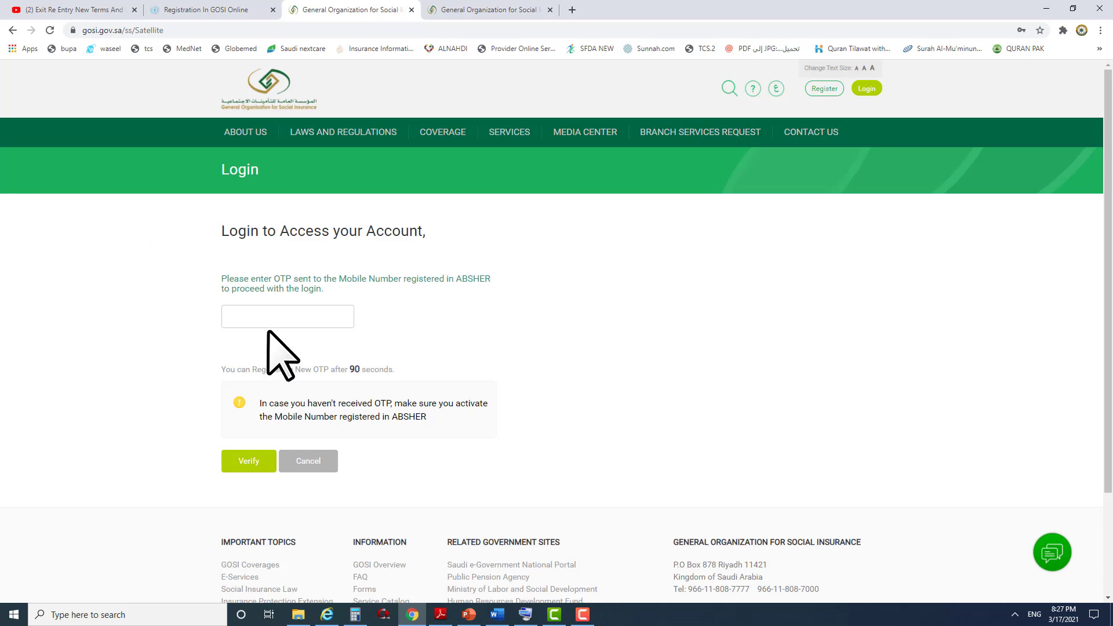
{"action": "left_click", "coordinate": [287, 319]}
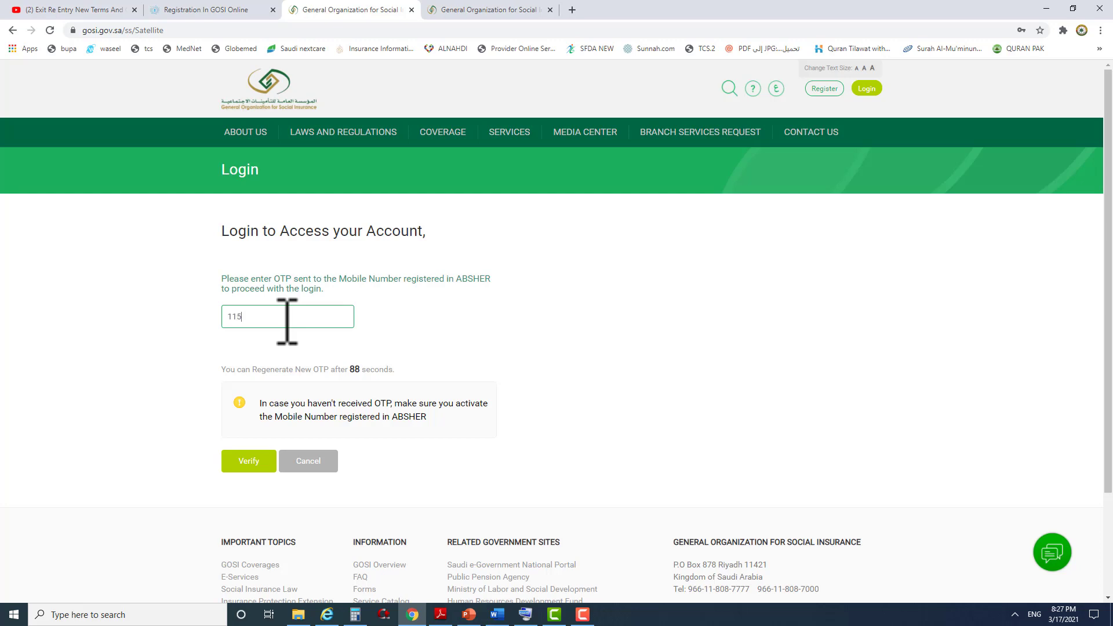
{"action": "left_click", "coordinate": [255, 464]}
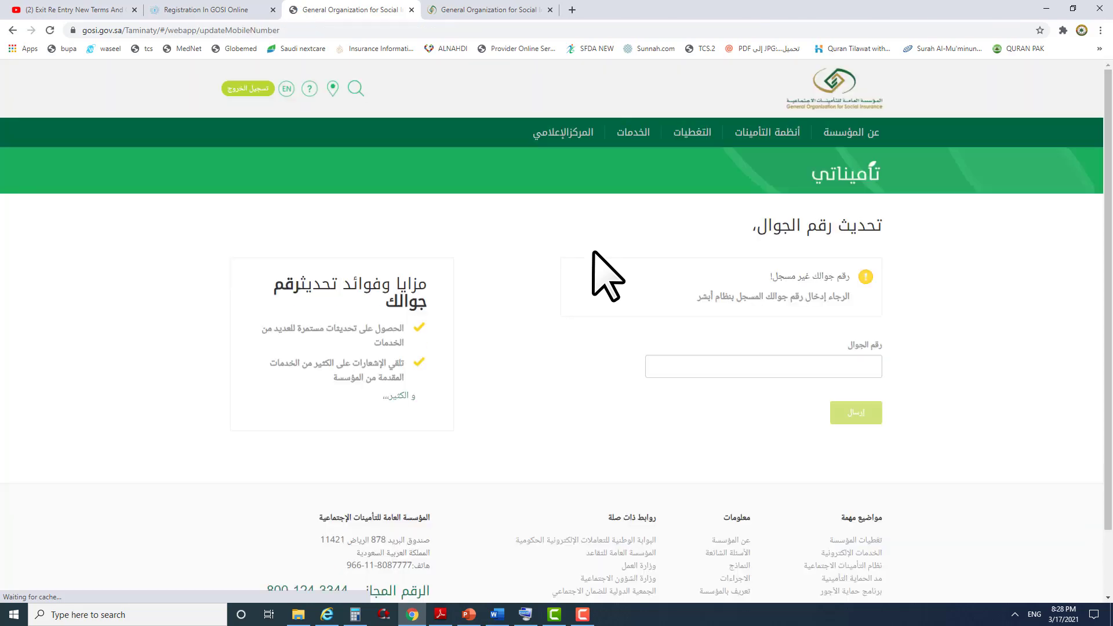
Step: Verify the mobile number with the SMS code to reach the Taminaty dashboard
{"action": "left_click", "coordinate": [792, 366]}
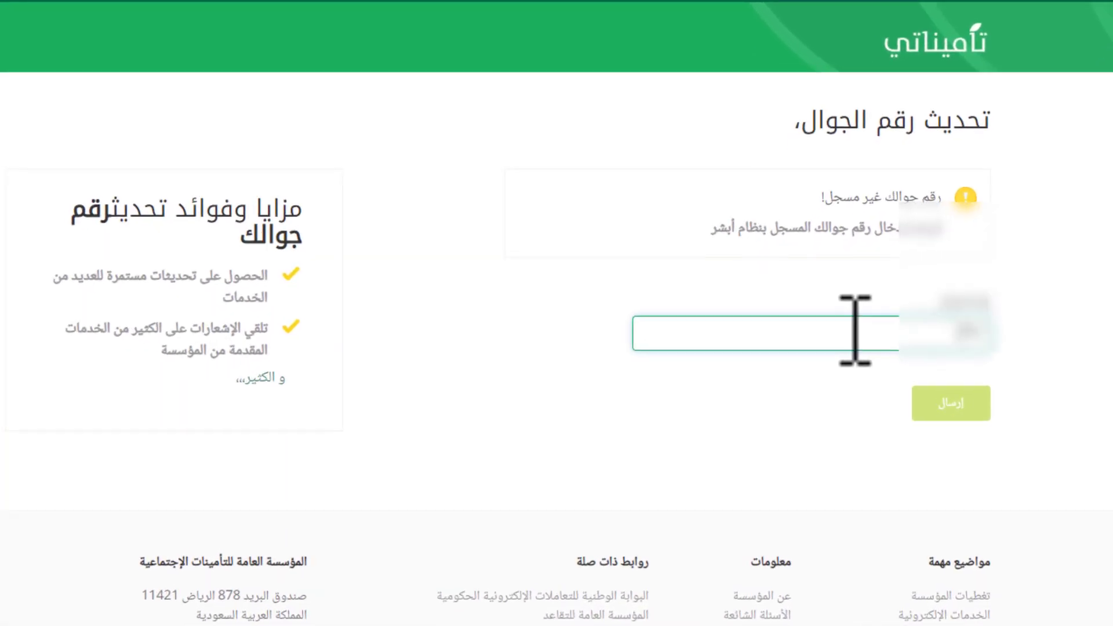
{"action": "type", "text": "*******"}
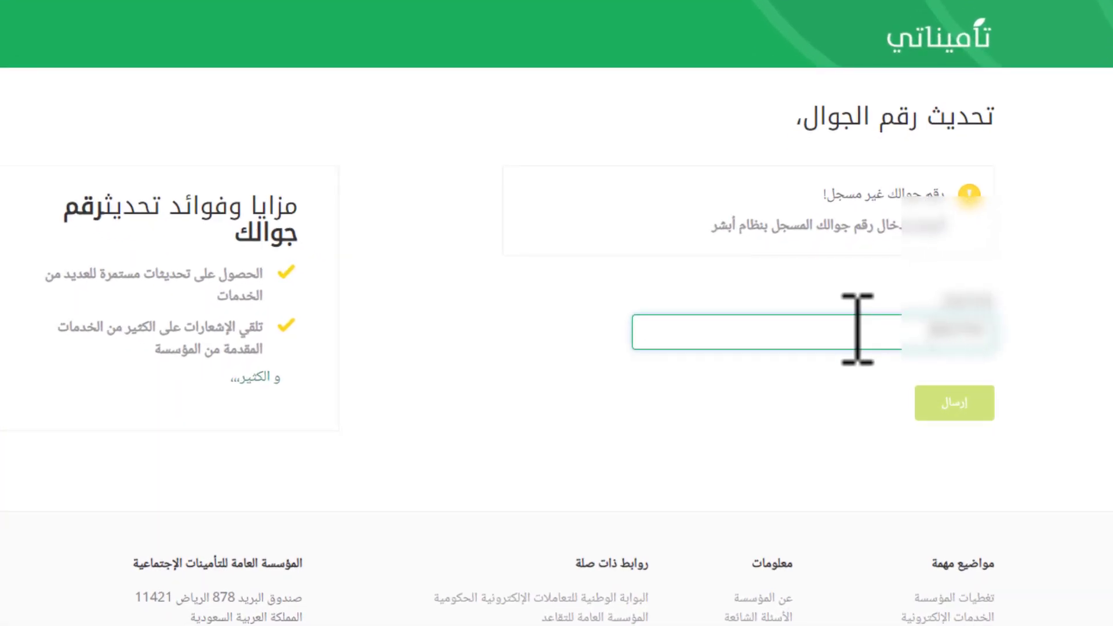
{"action": "type", "text": "***"}
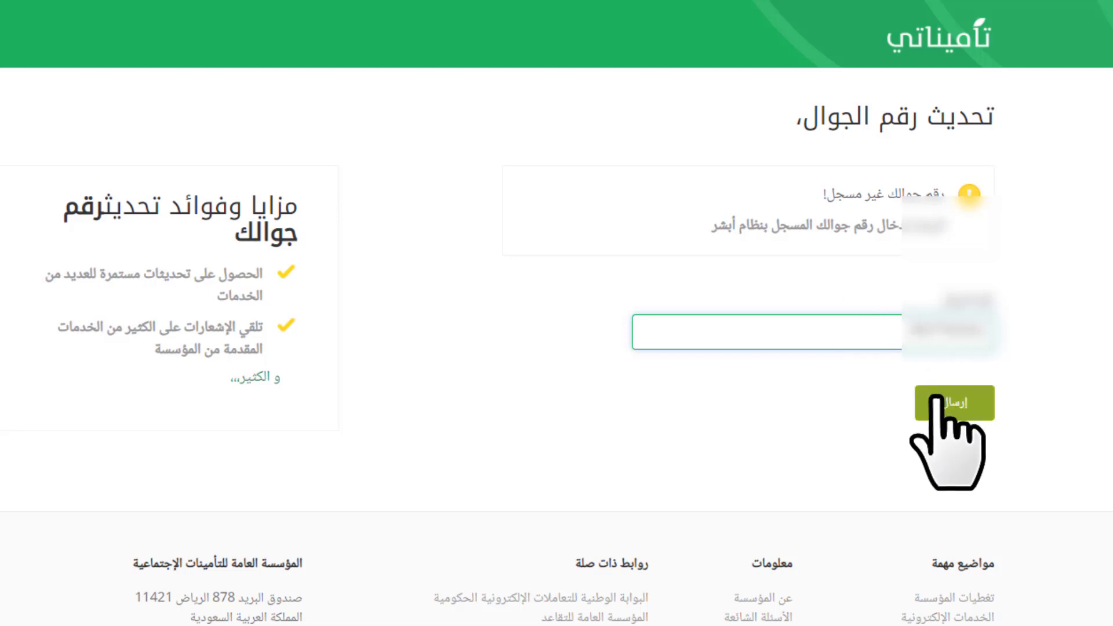
{"action": "left_click", "coordinate": [942, 402]}
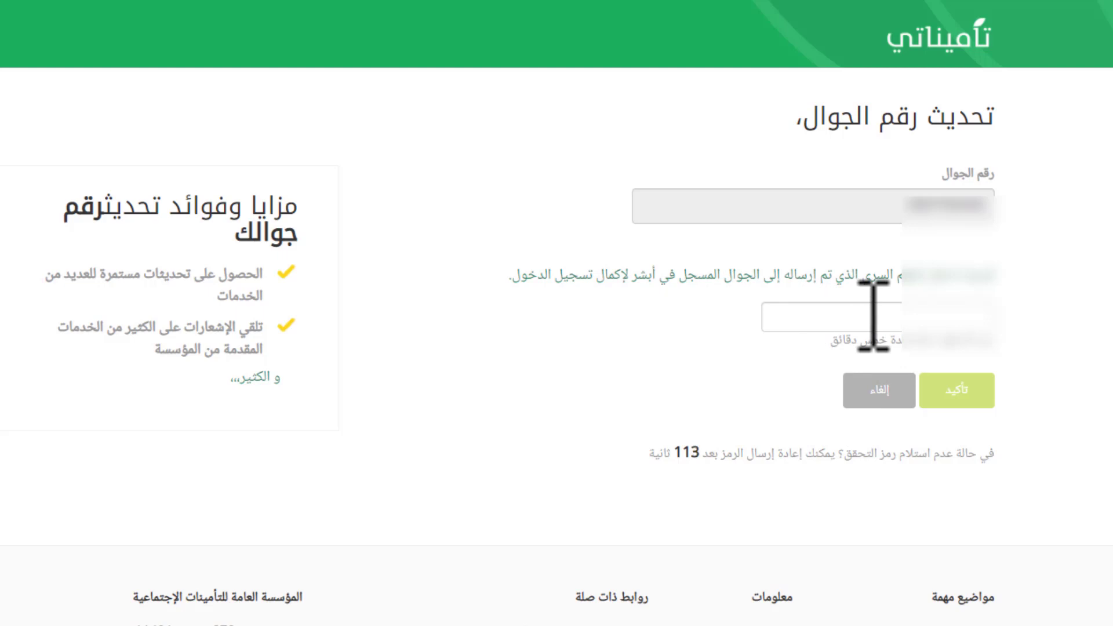
{"action": "left_click", "coordinate": [874, 316]}
{"action": "key", "text": "Return"}
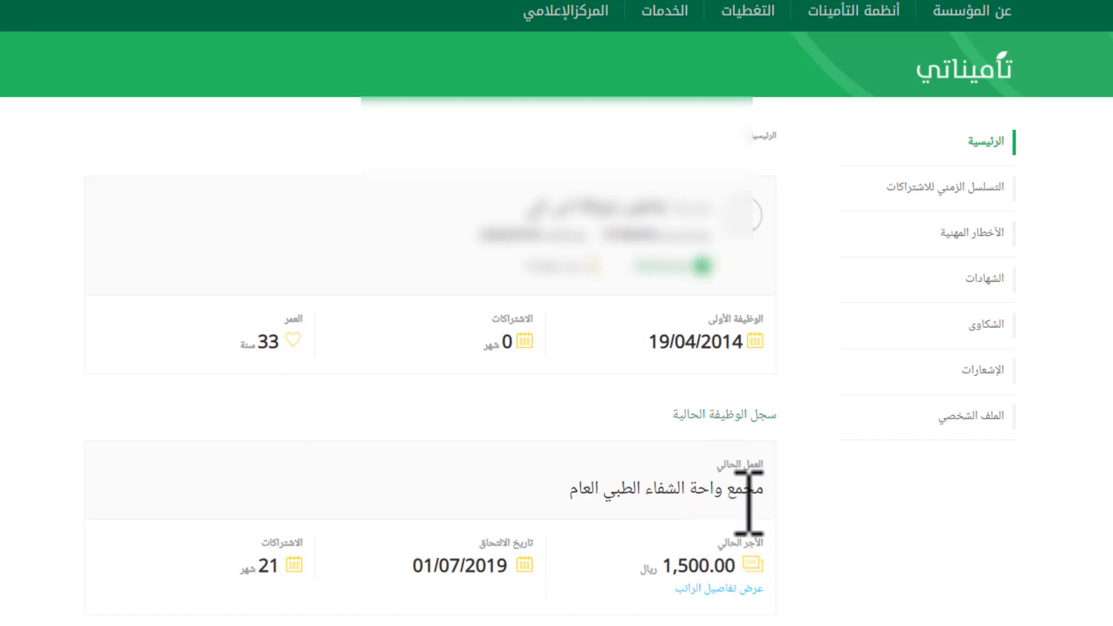
{"action": "triple_click", "coordinate": [767, 495]}
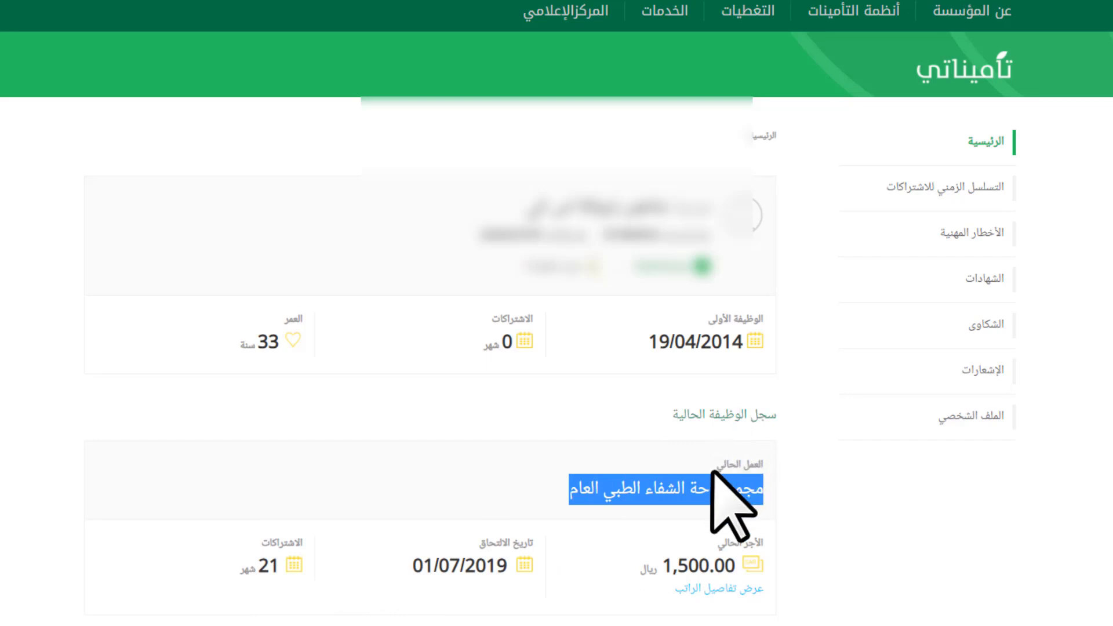
{"action": "left_click", "coordinate": [872, 491]}
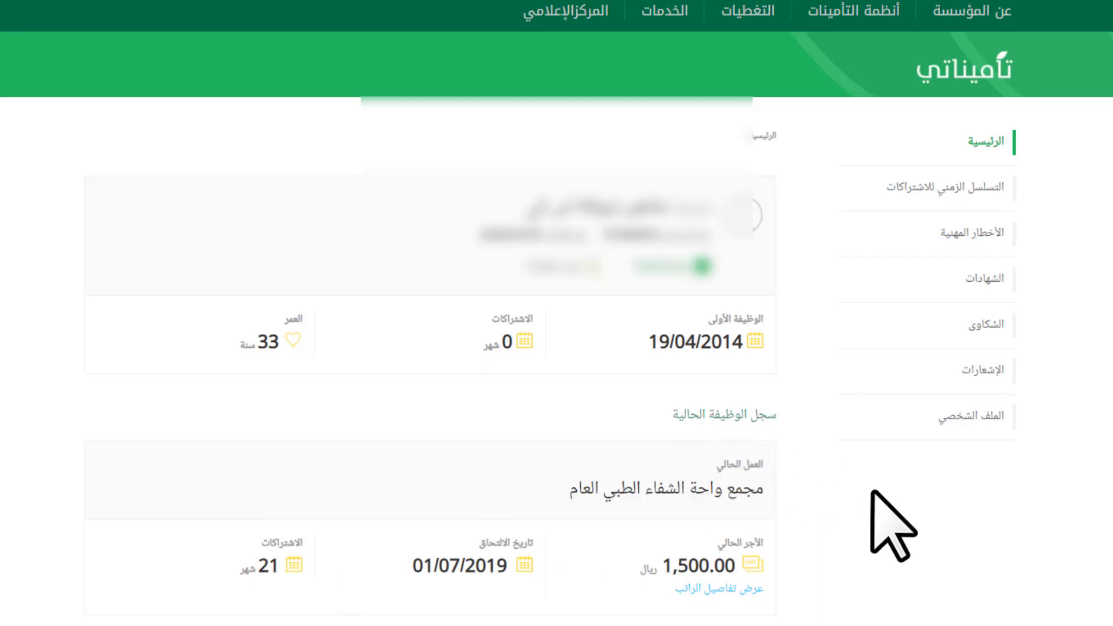